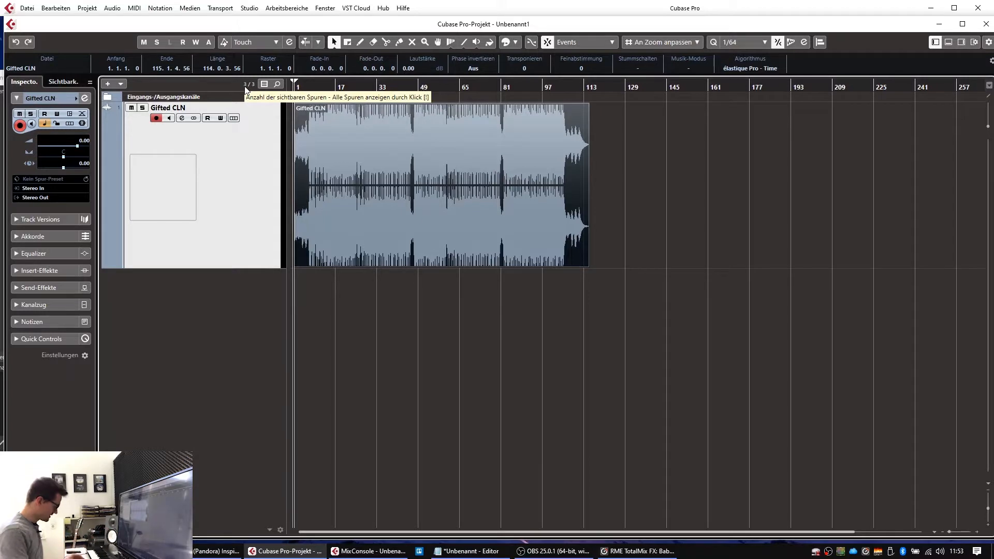
Step: Zoom in and play from bar 4 to find where the intro turns loud before bar 7
key("h")
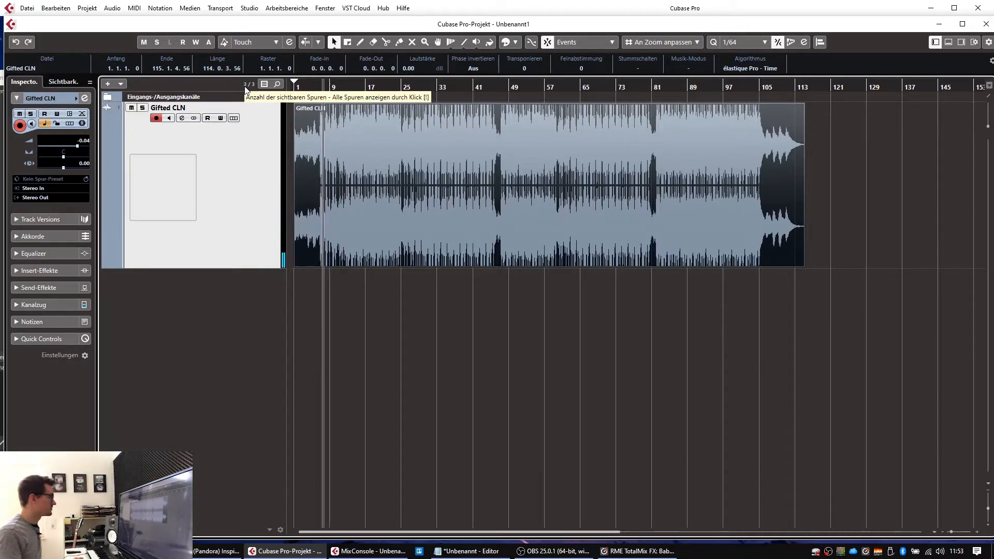
key("h")
key("h")
key("h")
key("h")
key("h")
key("h")
key("h")
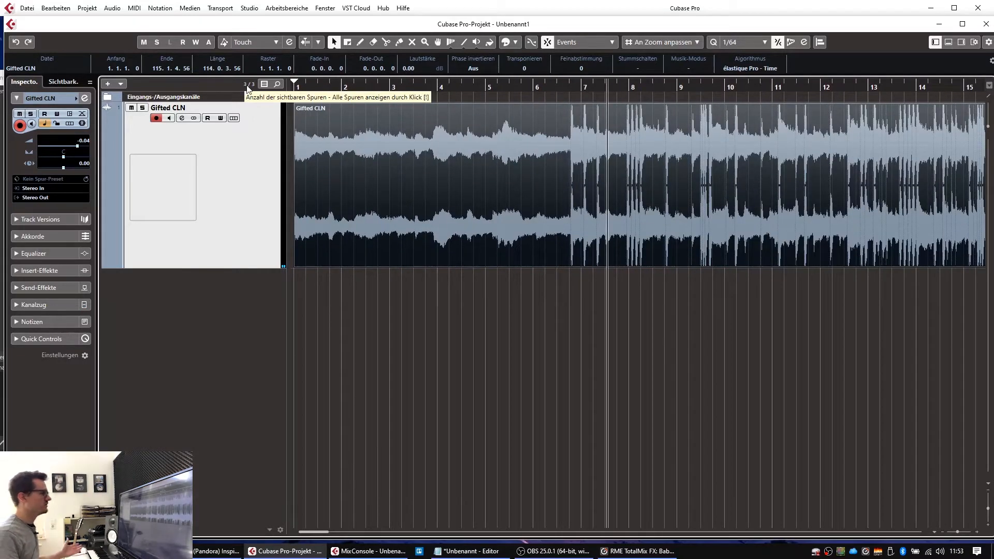
left_click(441, 86)
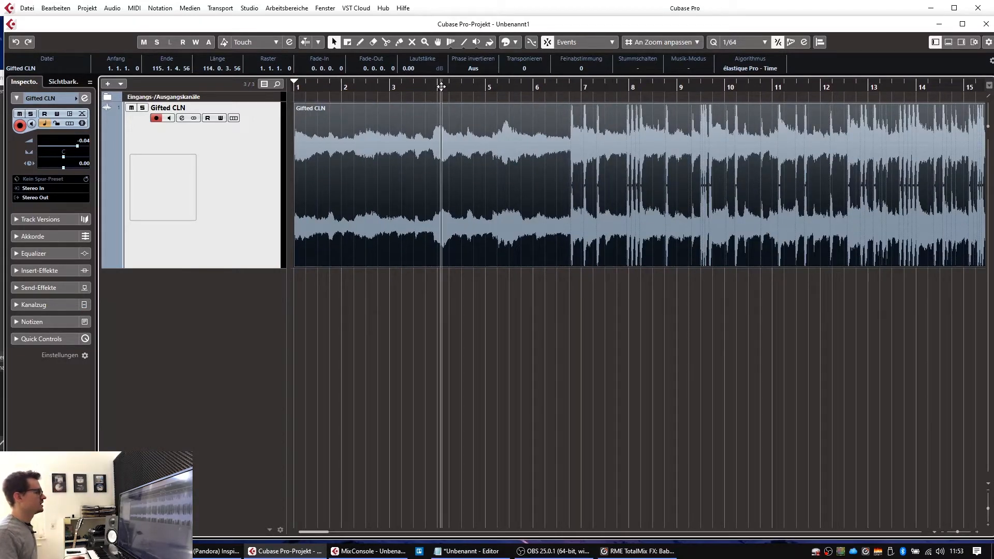
key("space")
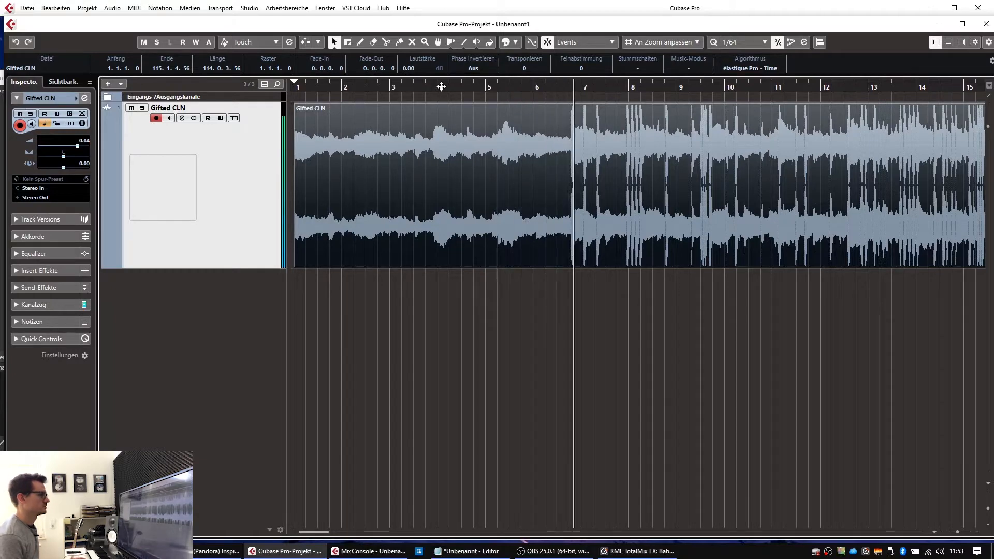
mouse_move(571, 85)
left_mouse_down()
mouse_move(570, 123)
mouse_move(572, 92)
left_mouse_up()
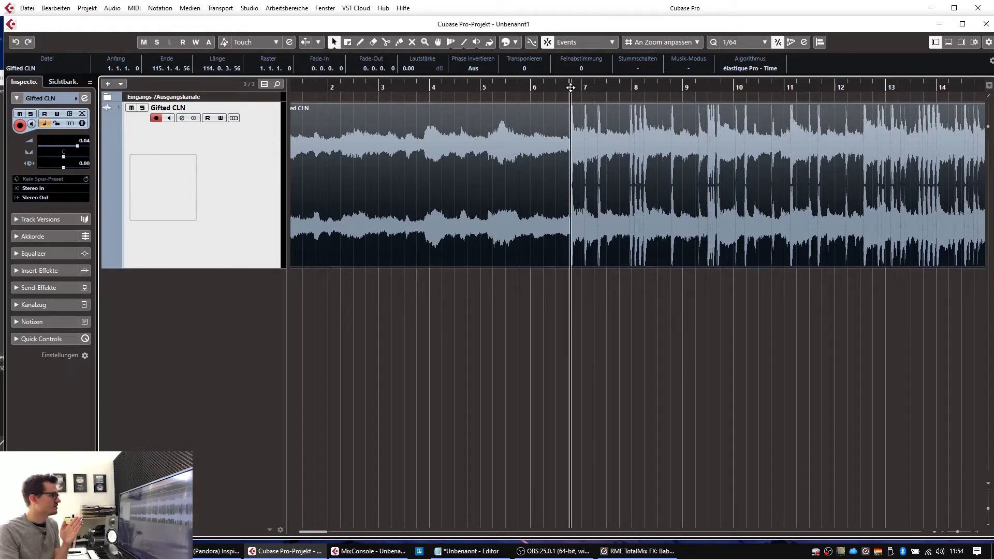
Step: Cut the Gifted CLN event at 6.4.1.64 with the Split tool and play back to check
left_click_drag(570, 87, 519, 132)
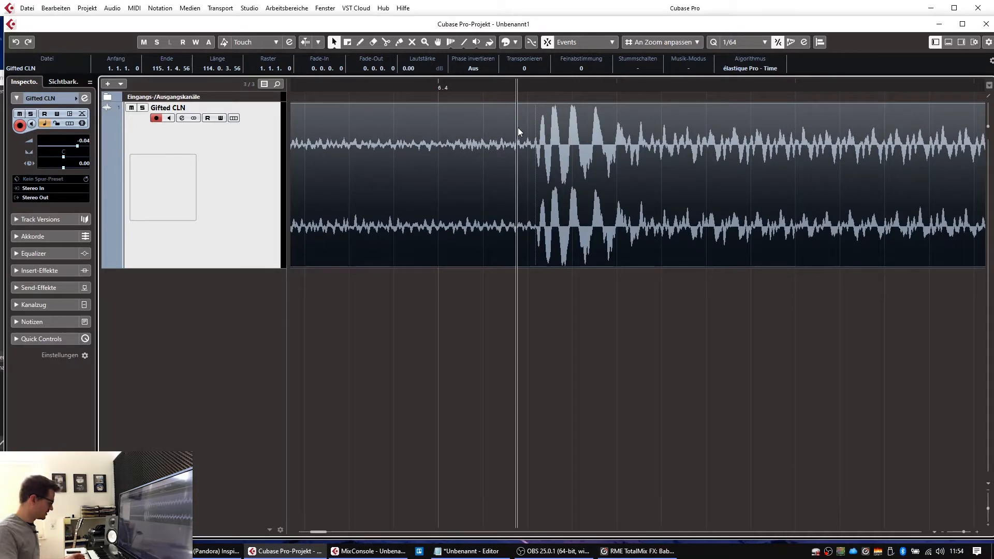
key("3")
left_click(536, 88)
left_click_drag(536, 88, 539, 126)
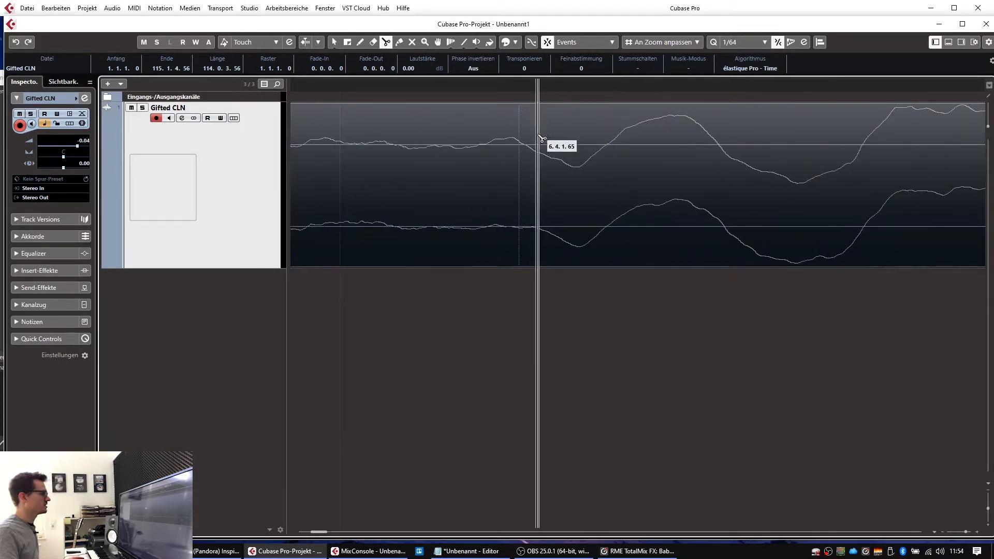
left_click(488, 195)
left_click_drag(505, 89, 486, 7)
key("space")
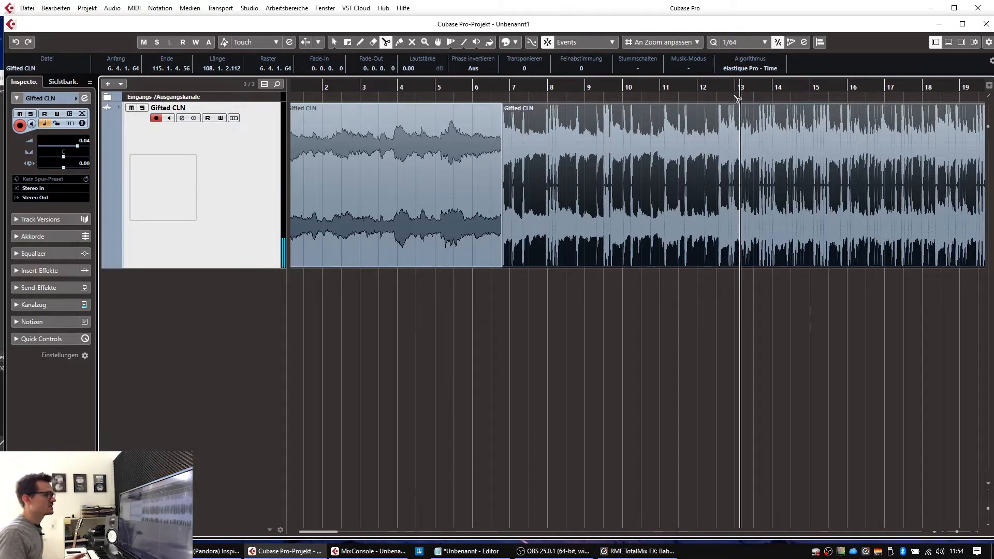
Step: Locate the section change near bar 12 and cut the event at 12.3.2.6
left_click_drag(731, 88, 346, 101)
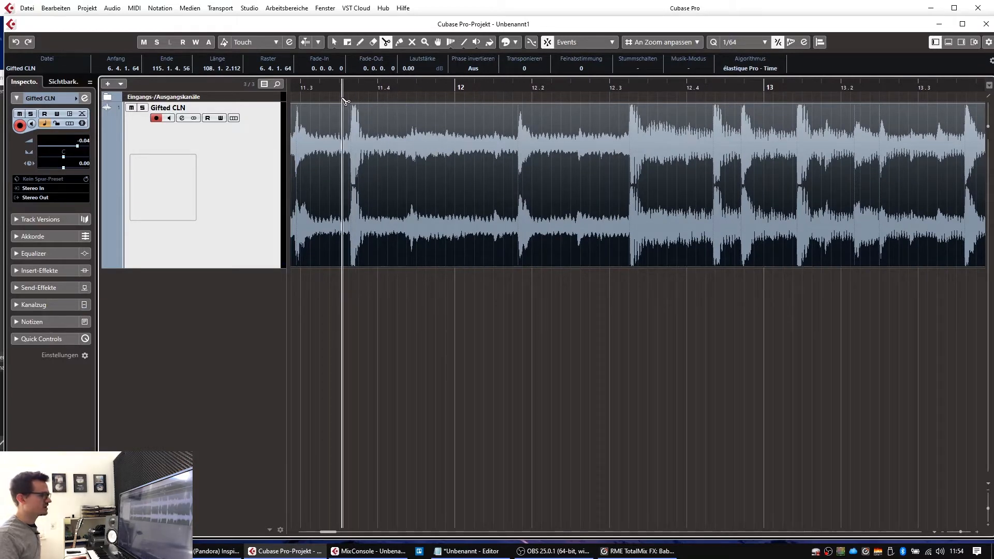
key("space")
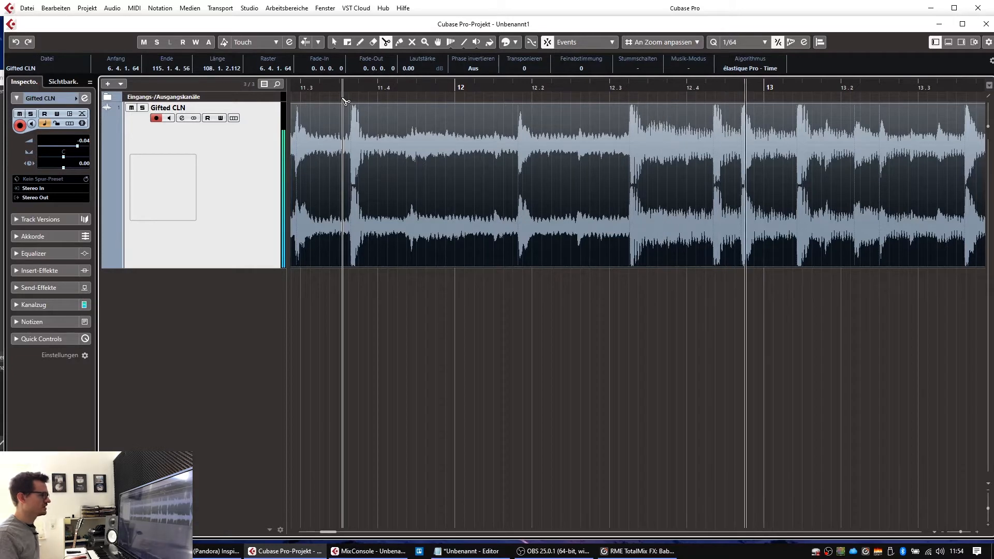
left_click(631, 137)
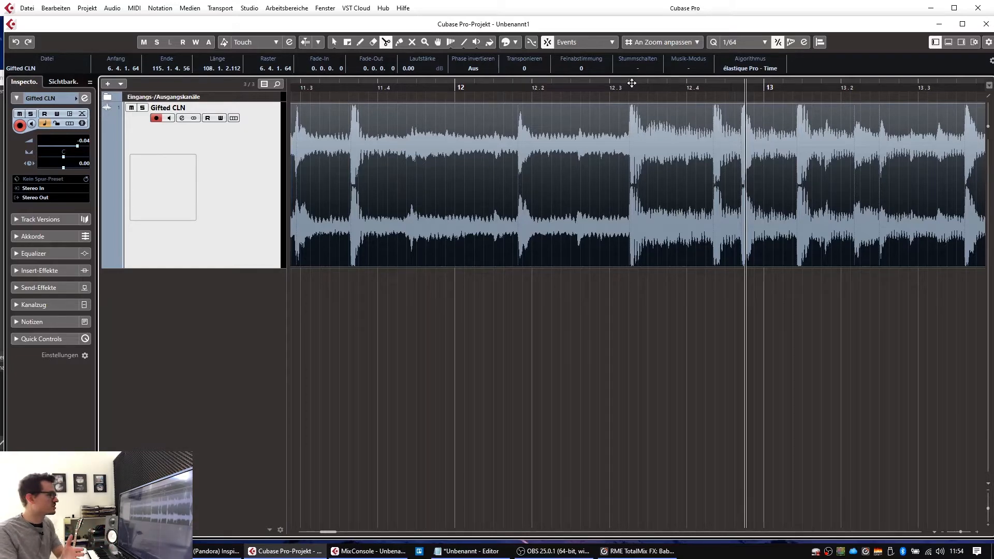
left_click_drag(631, 85, 636, 136)
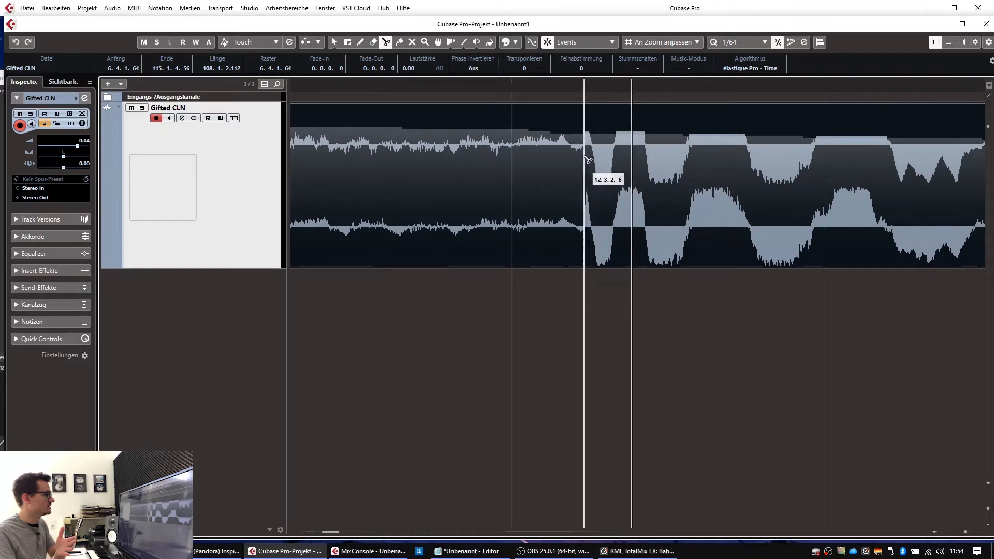
left_click_drag(581, 90, 582, 116)
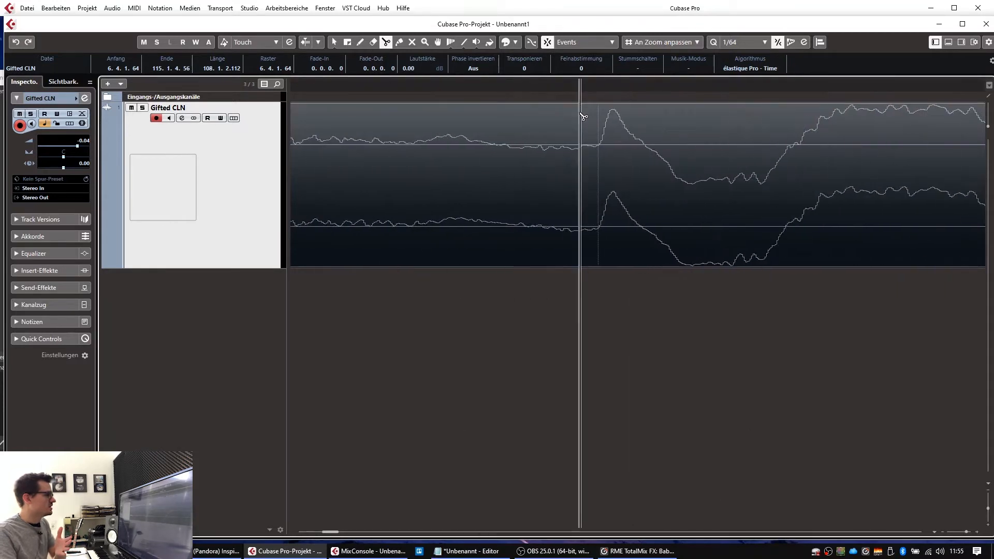
left_click(599, 185)
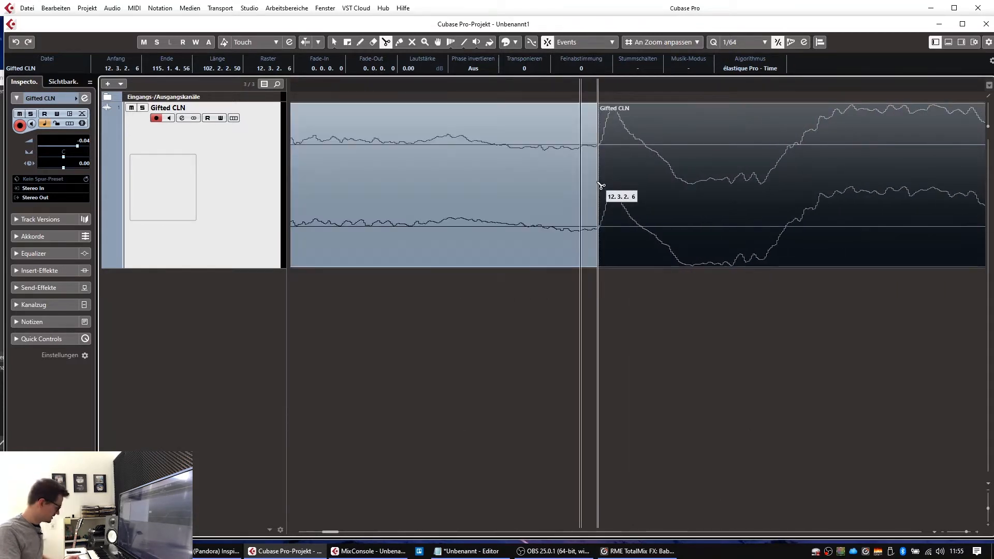
Step: Return to the Object Selection tool, deselect the events, and zoom out to the whole arrangement
key("g")
key("g")
key("g")
key("g")
key("g")
key("g")
key("g")
key("g")
key("g")
key("g")
key("g")
key("g")
key("g")
key("g")
key("g")
key("g")
key("g")
key("g")
key("g")
key("g")
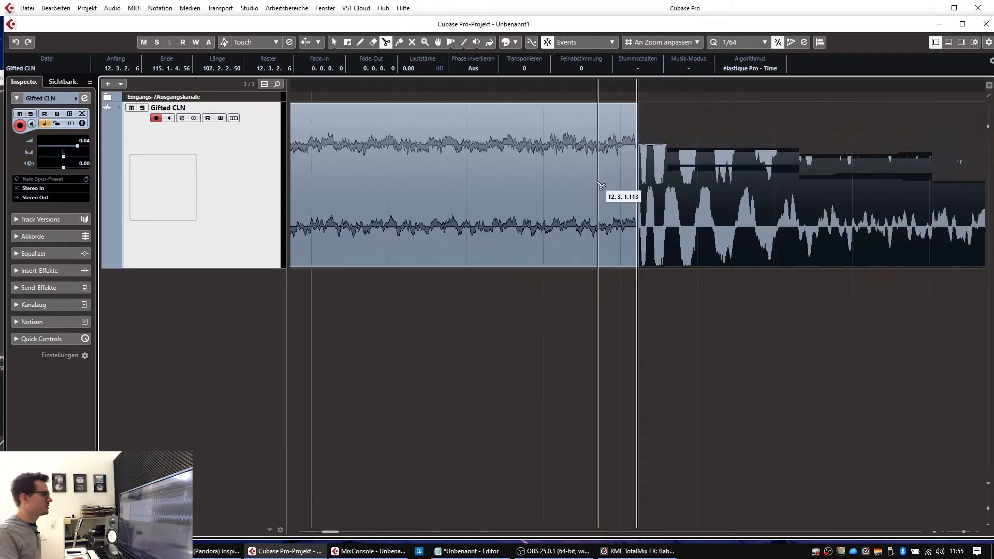
key("g")
key("g")
key("g")
key("g")
key("g")
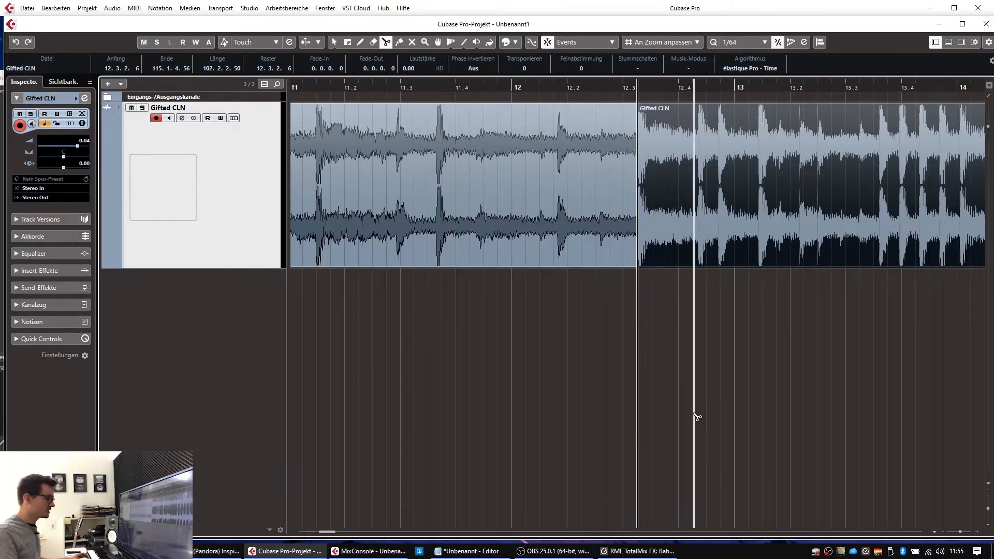
key("1")
left_click(693, 413)
key("g")
key("g")
key("g")
key("g")
key("g")
key("g")
key("g")
key("g")
key("g")
key("g")
key("g")
key("g")
key("g")
key("g")
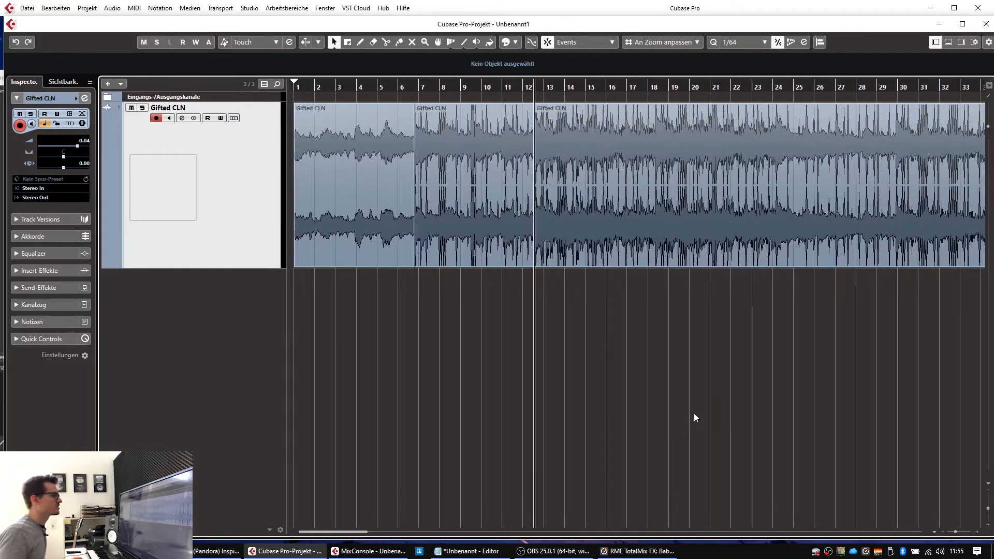
Step: Play the third event and zoom around bar 23 to find the section change past bar 24
key("space")
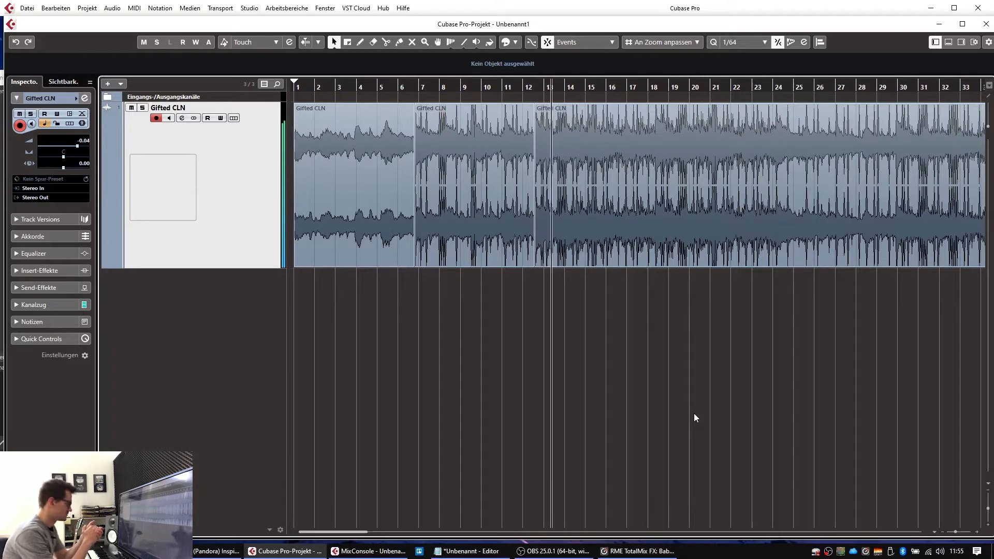
key("g")
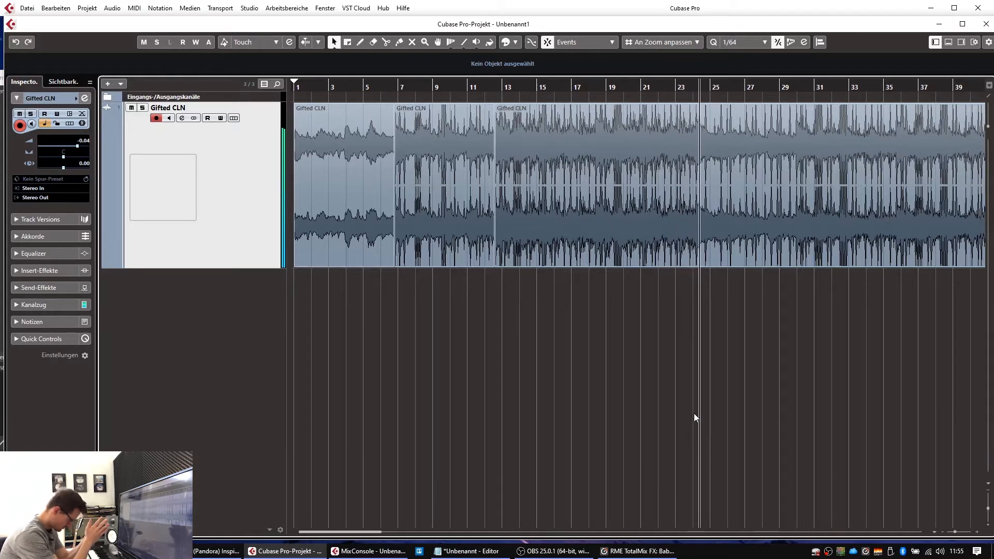
key("space")
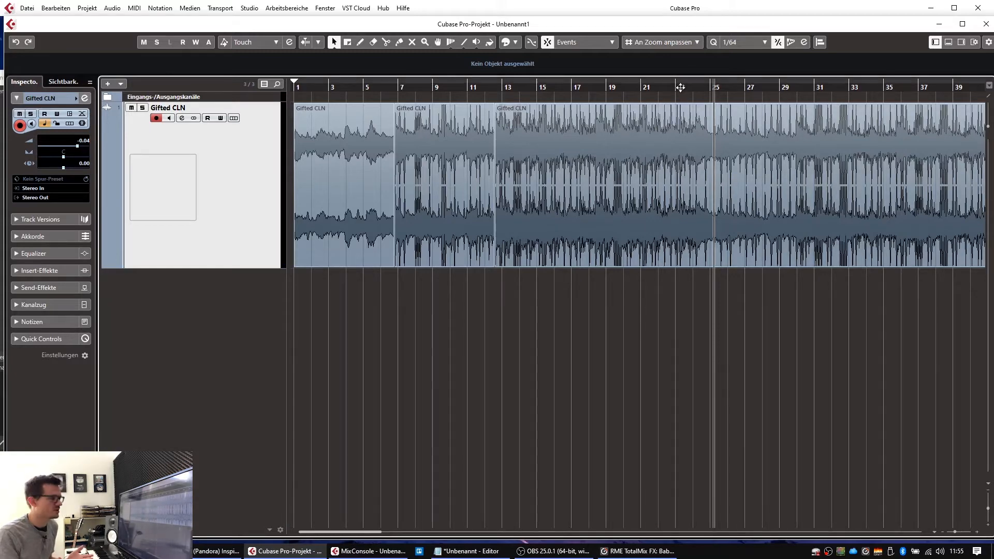
left_click_drag(680, 87, 625, 103)
key("space")
key("g")
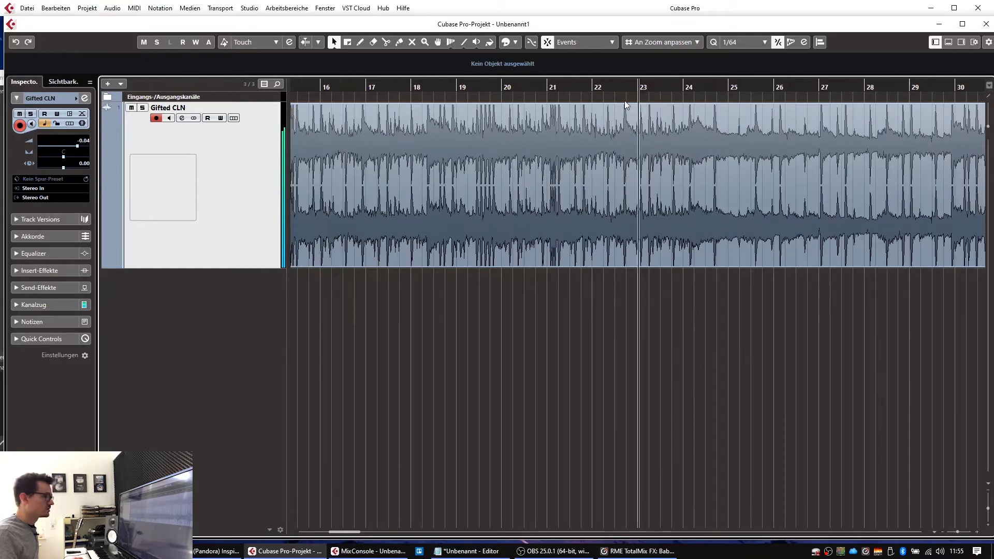
key("g")
key("h")
key("h")
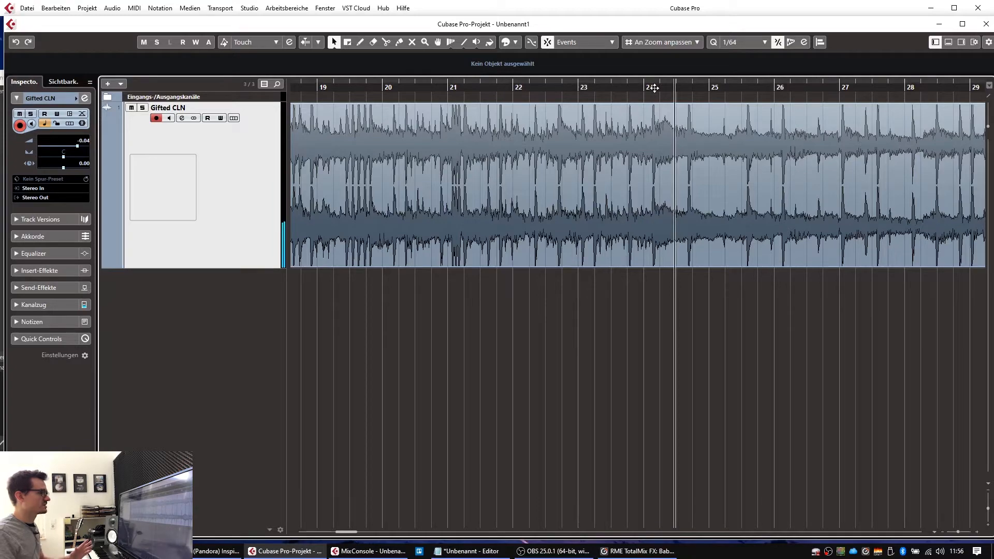
Step: Cut the audio at 24.1.3.14 with Scissors, then play across the cut to check it
left_click_drag(655, 88, 731, 147)
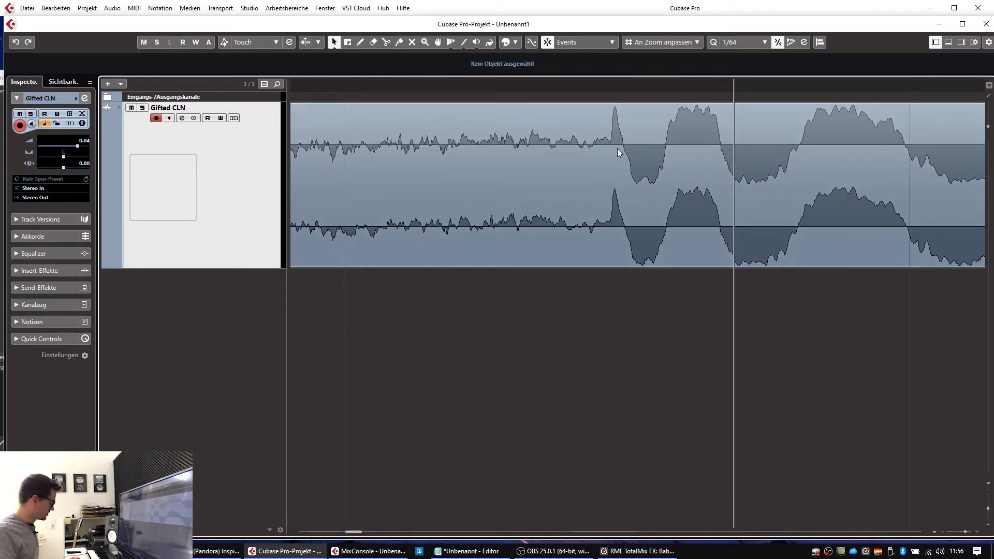
key("3")
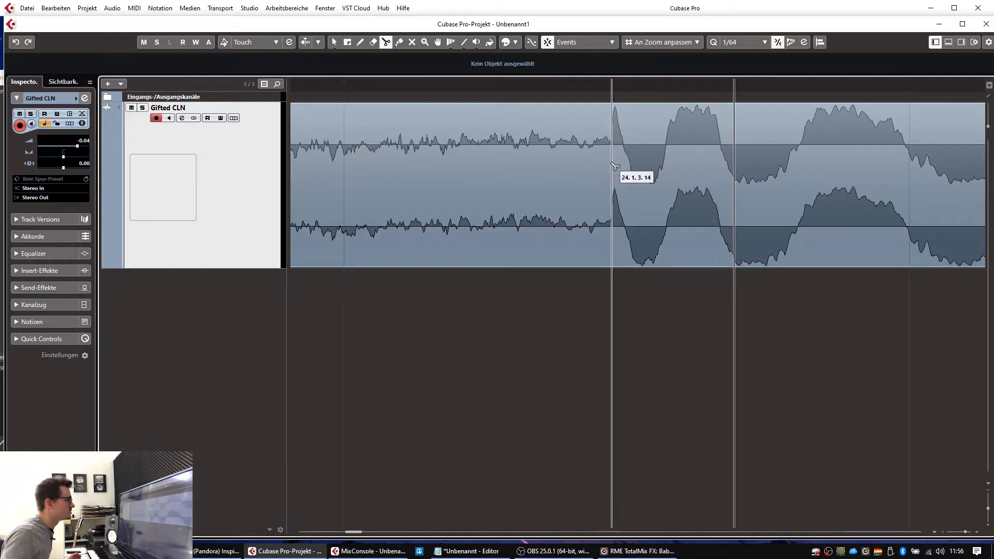
left_click(610, 165)
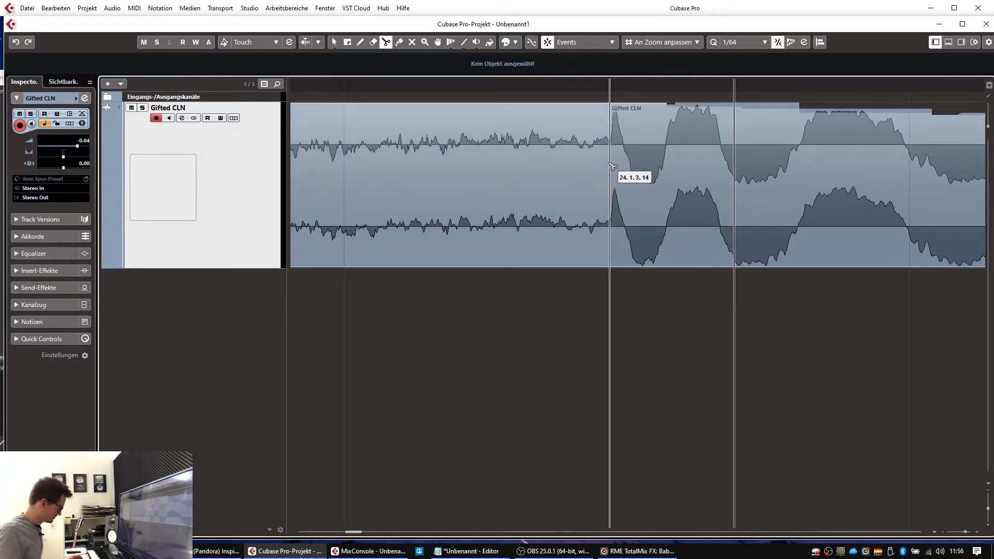
key("g")
key("g")
key("g")
key("g")
key("g")
key("g")
key("g")
key("g")
key("g")
key("g")
key("g")
key("g")
key("g")
key("g")
key("g")
key("g")
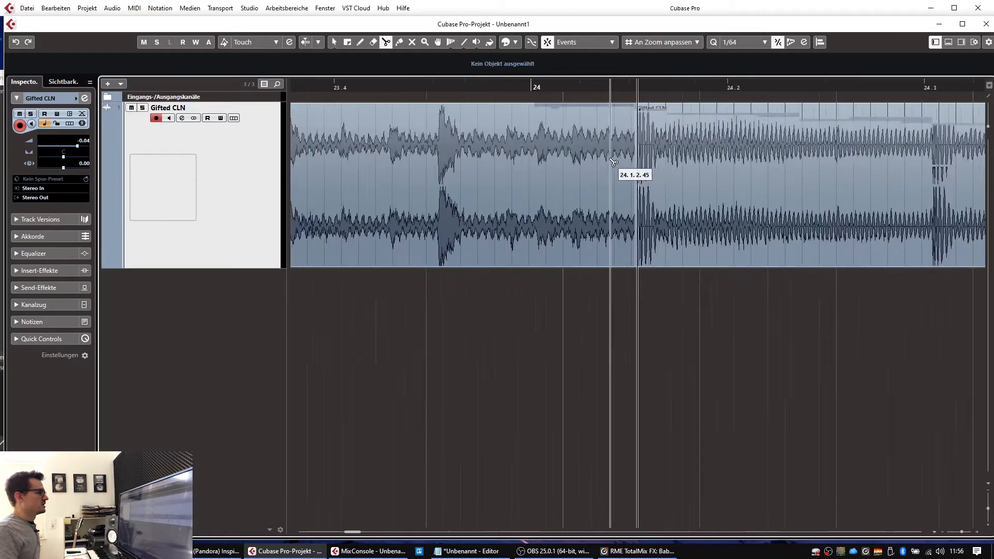
left_click(606, 87)
key("space")
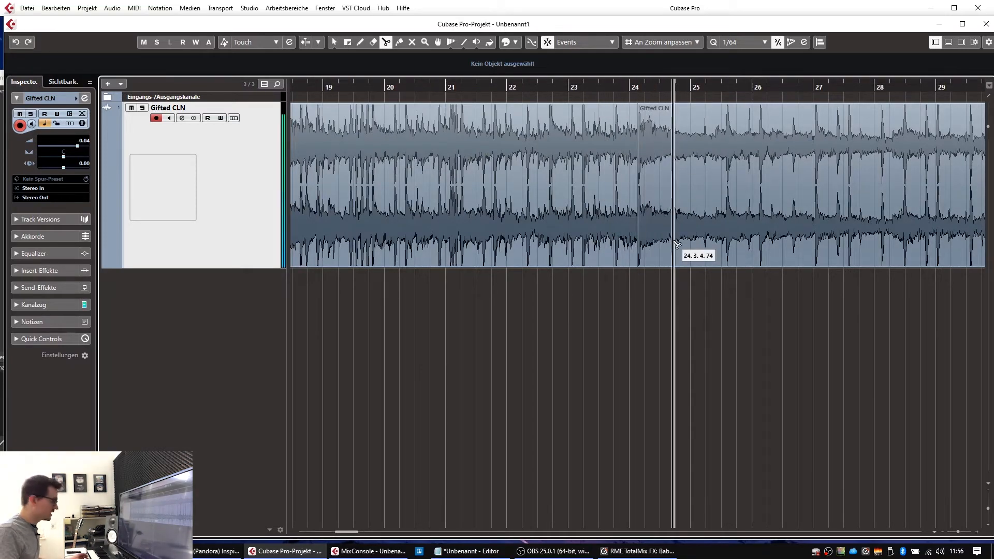
key("1")
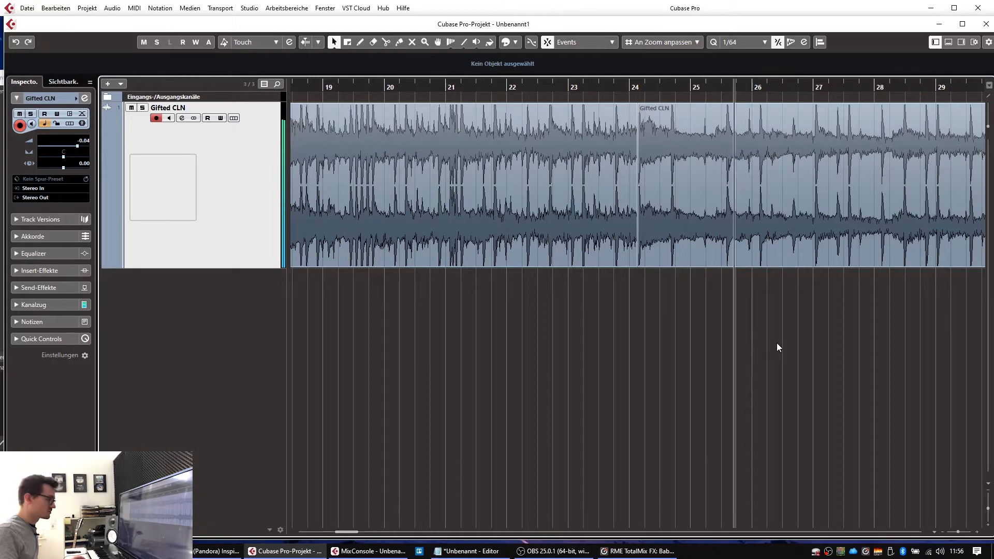
key("g")
key("g")
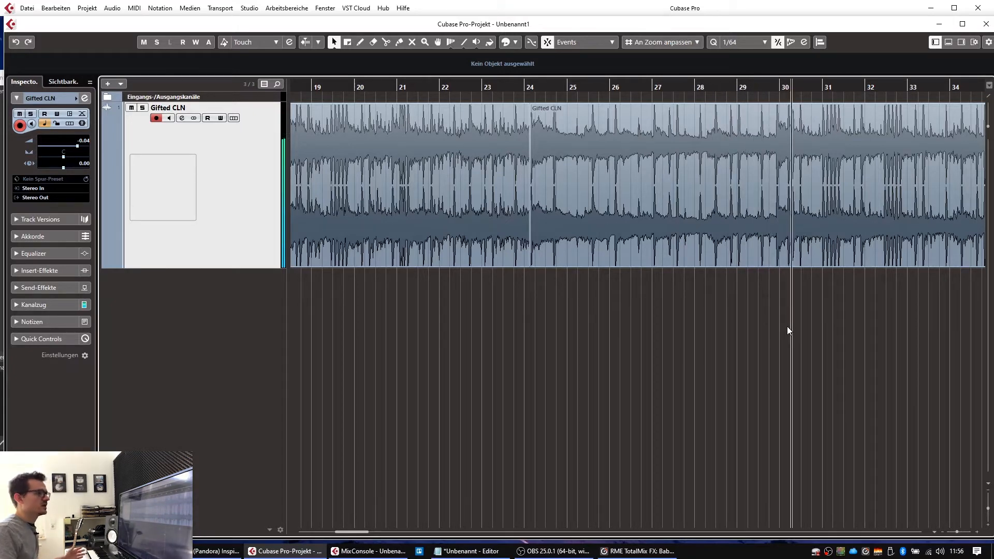
Step: Cut the audio at 29.4.3.76 with Scissors, then zoom out to the whole arrangement
left_click_drag(786, 87, 697, 145)
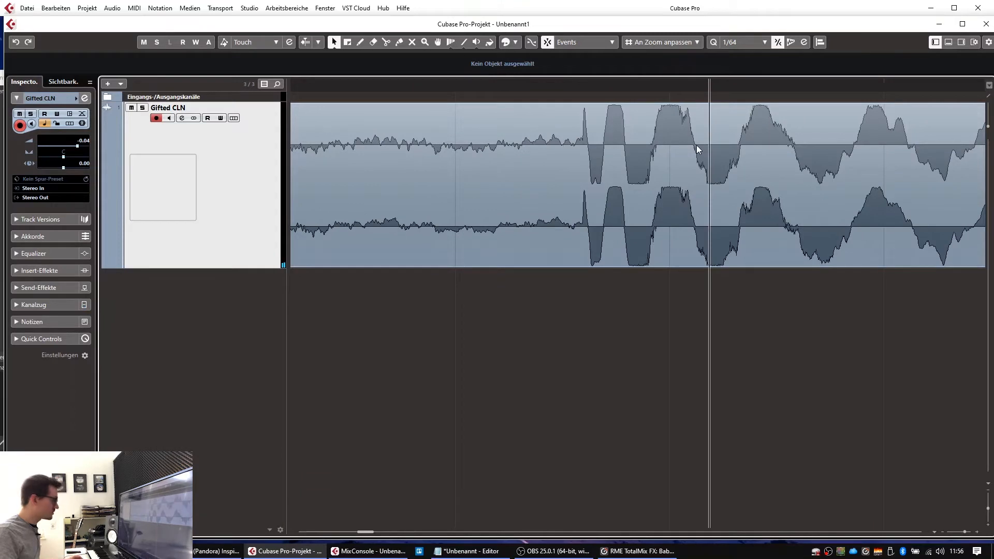
left_click_drag(572, 89, 571, 122)
key("3")
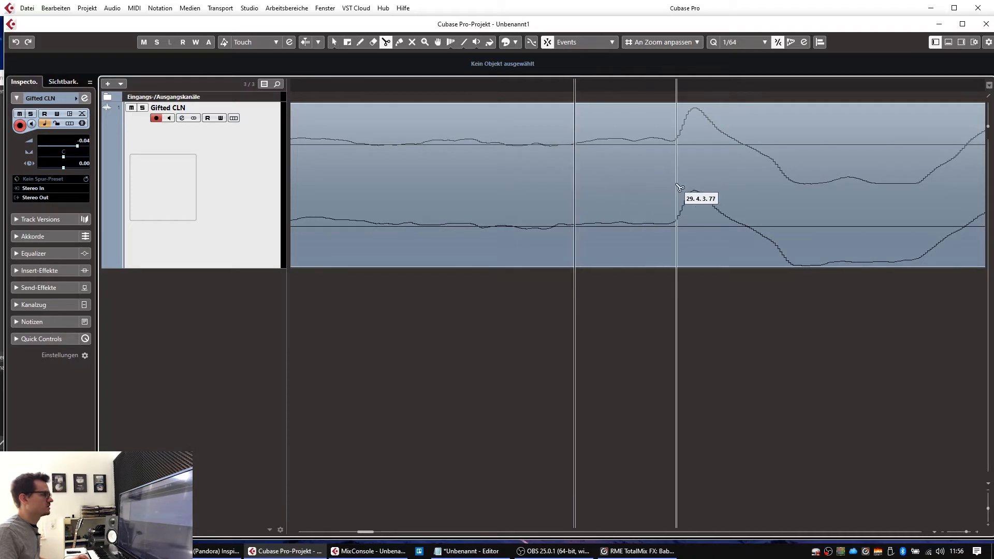
left_click(554, 186)
key("g")
key("g")
key("g")
key("g")
key("g")
key("g")
key("g")
key("g")
key("g")
key("g")
key("g")
key("g")
key("g")
key("g")
key("g")
key("g")
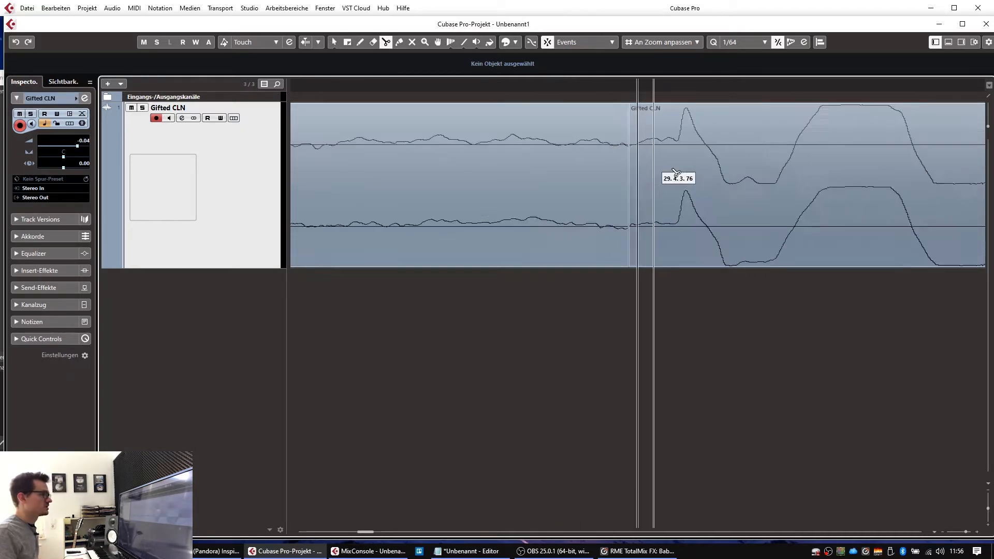
key("g")
key("g")
key("g")
key("g")
key("g")
key("g")
key("g")
key("g")
key("g")
key("g")
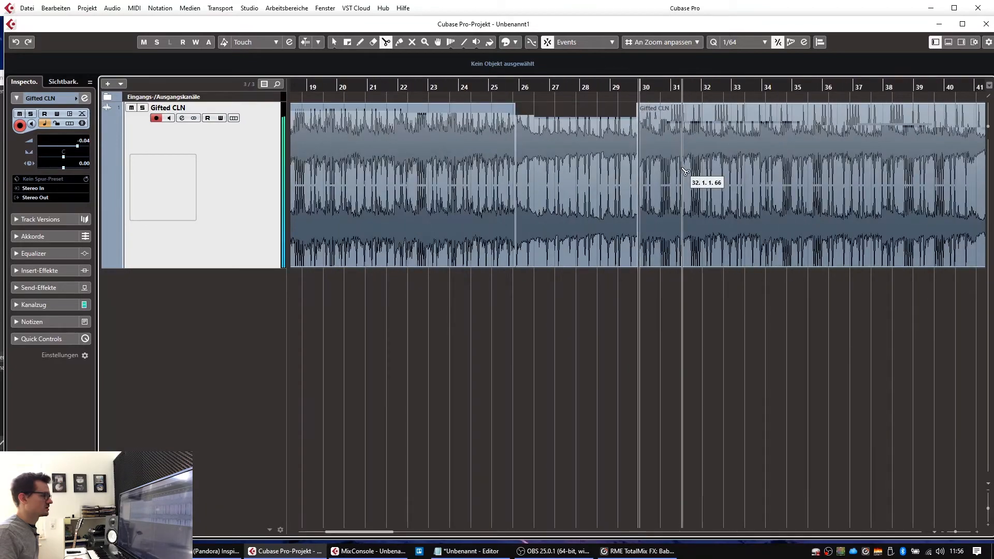
key("g")
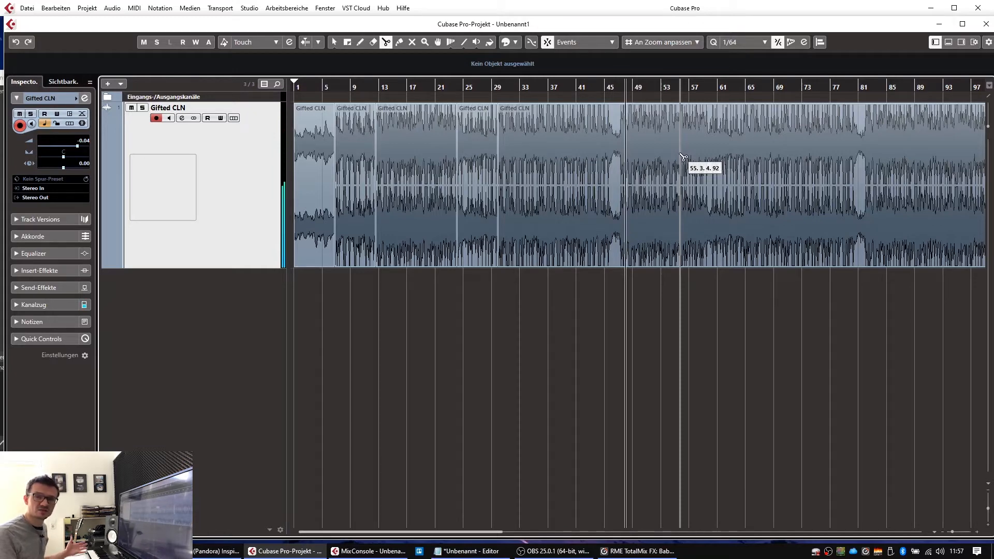
Step: Cut the audio at 47.2.1.27 near bar 47, then zoom out to the whole project
left_click_drag(620, 89, 793, 193)
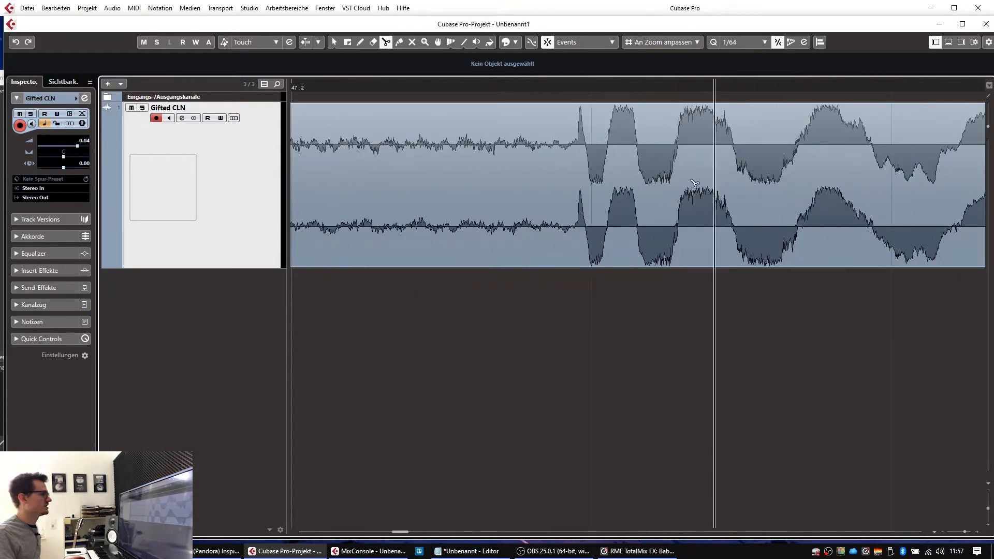
scroll(586, 194, "up", 4)
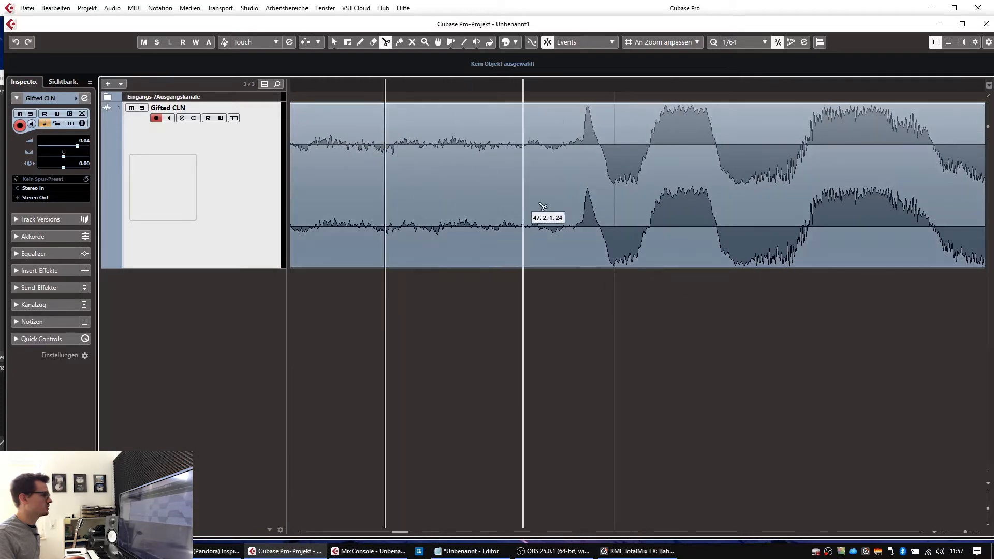
left_click(569, 206)
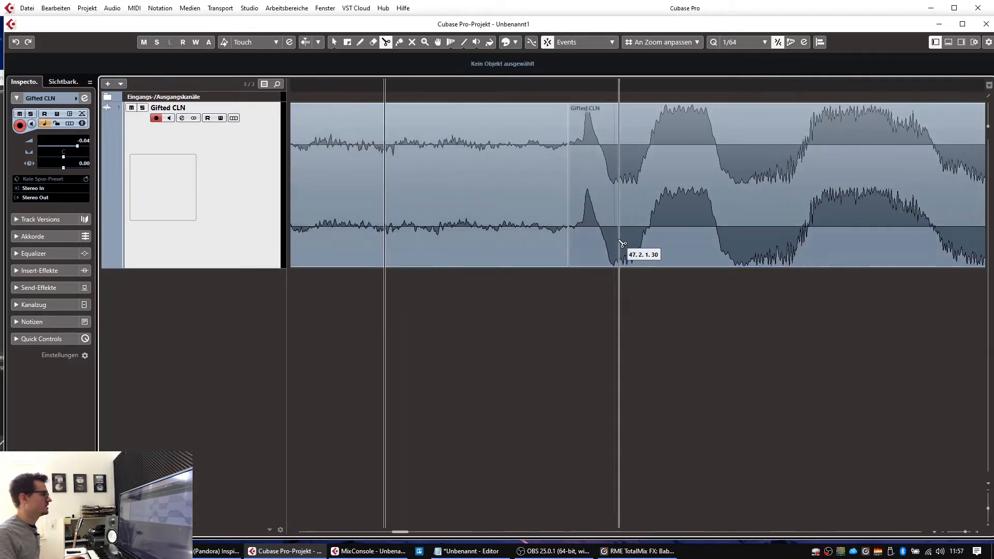
left_click_drag(568, 84, 568, 139)
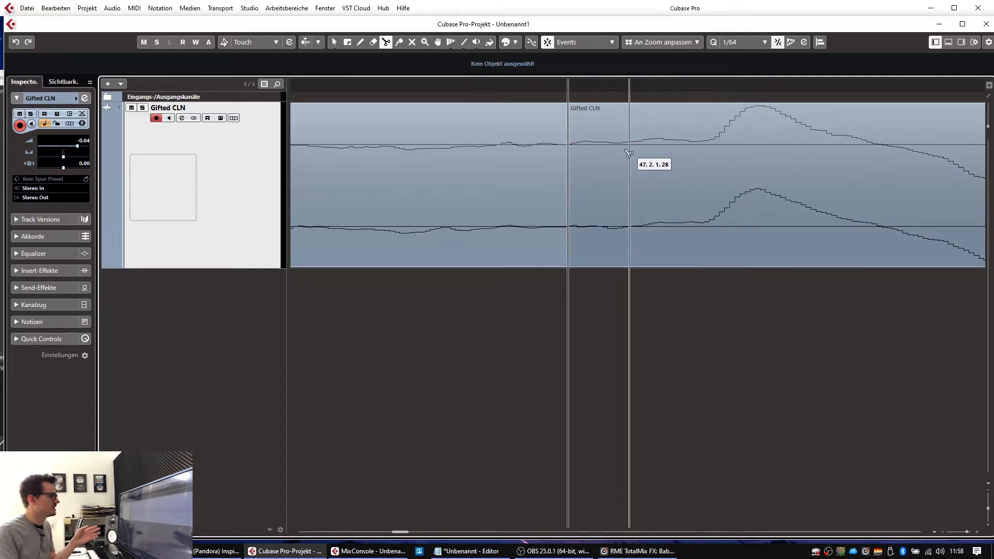
left_click_drag(561, 87, 541, 2)
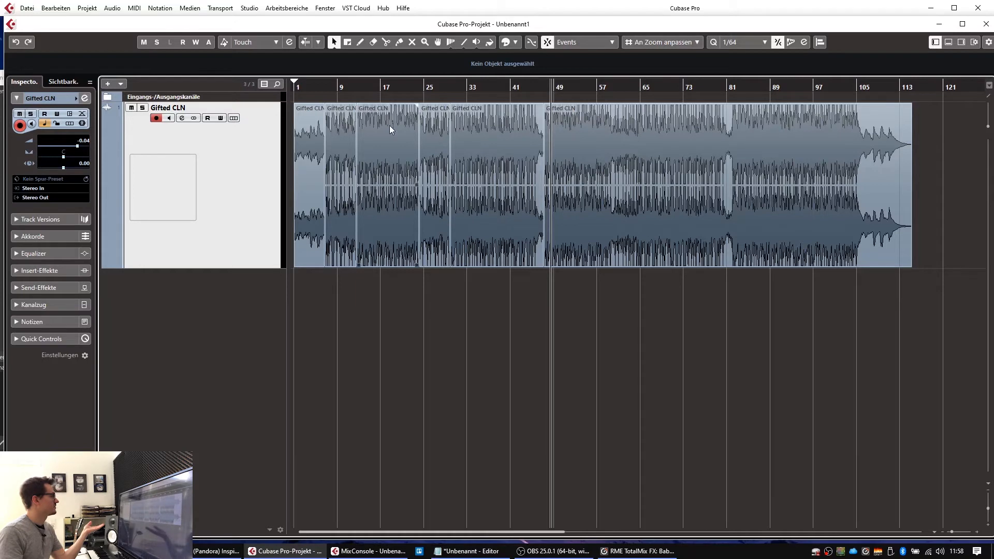
Step: Select each of the six Gifted CLN section events in turn to check them
left_click(311, 135)
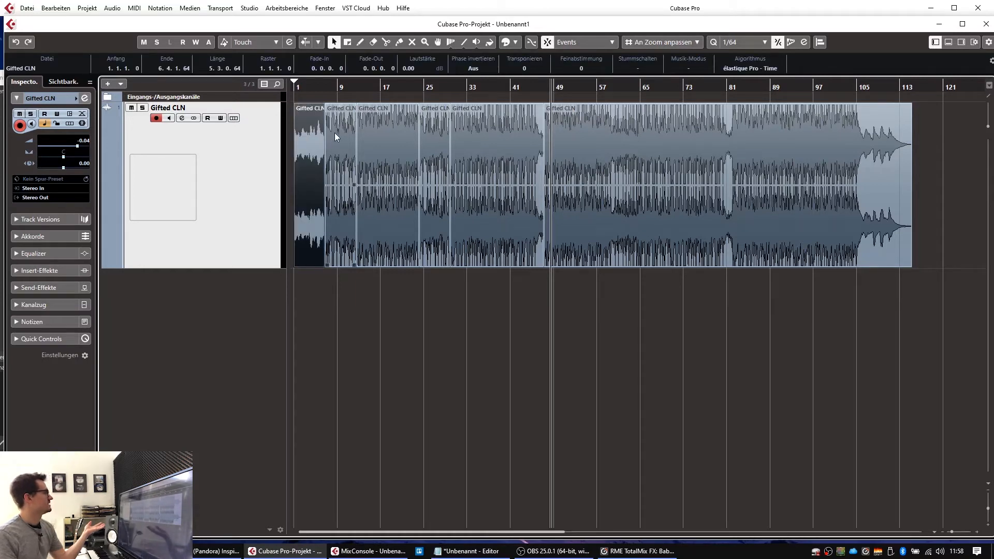
left_click(334, 132)
left_click(387, 132)
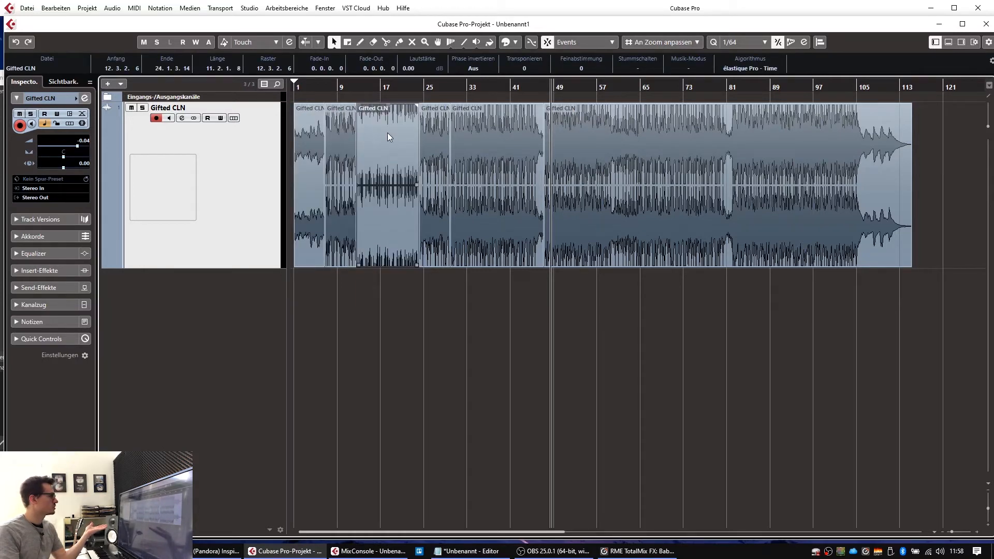
left_click(437, 131)
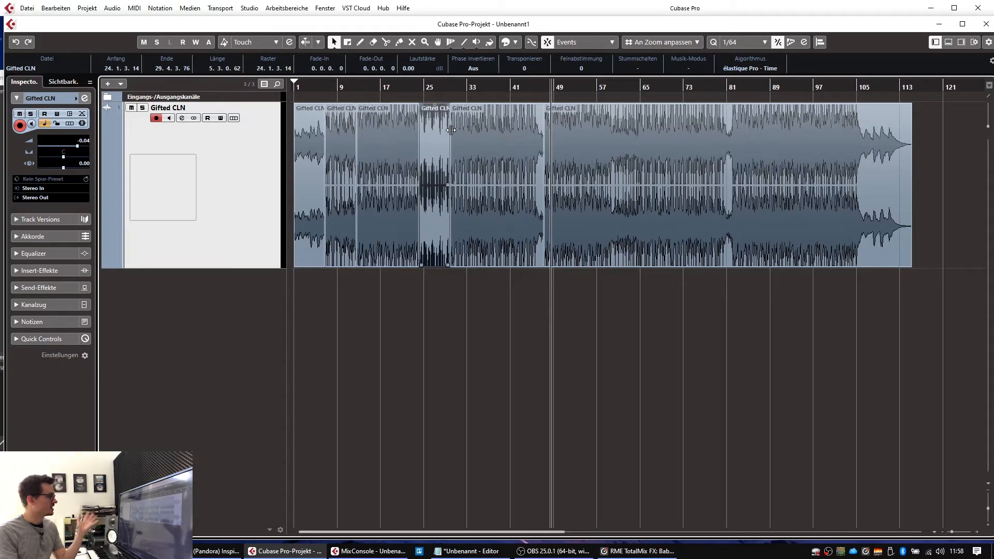
left_click(483, 128)
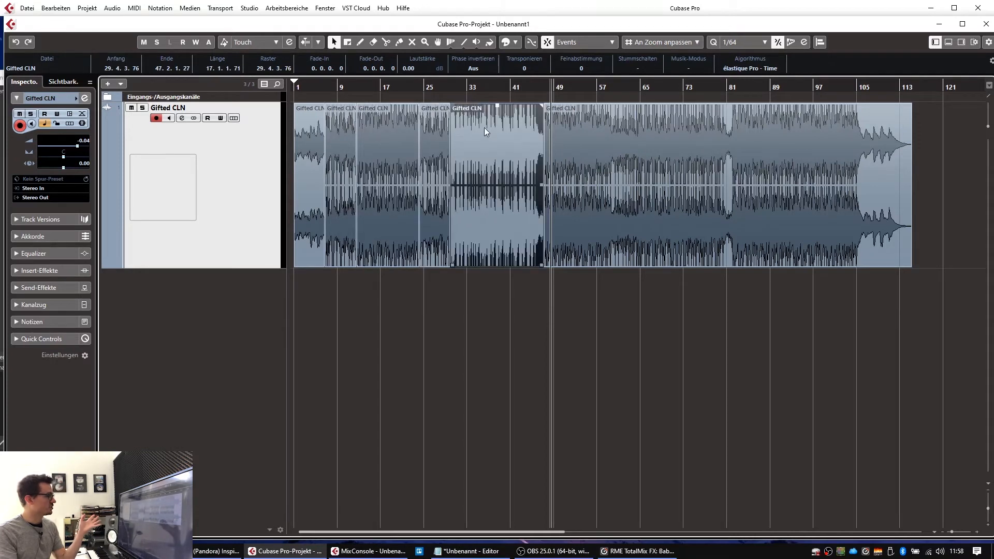
left_click(549, 132)
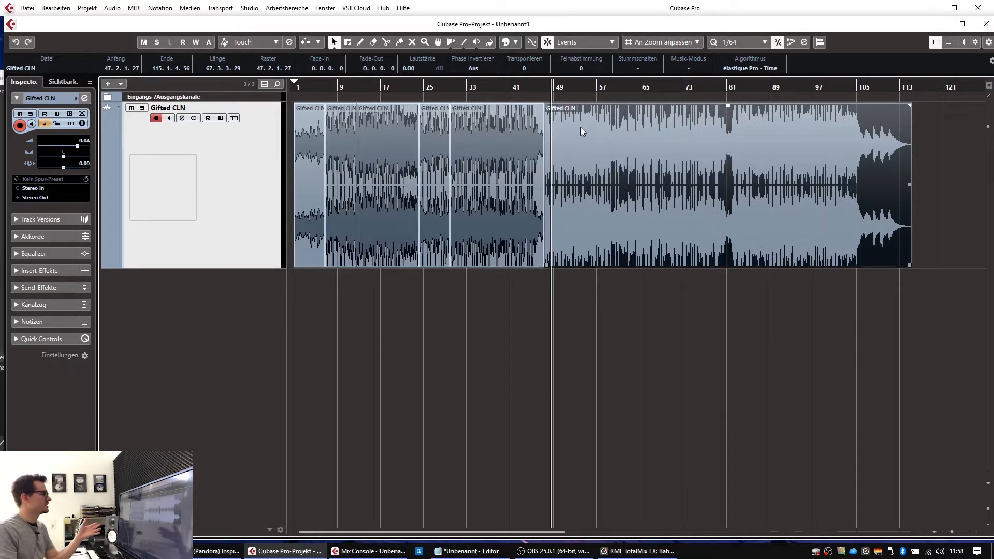
Step: Deselect all, then select the 29.4.3.76–47.2.1.27 event and zoom in near bar 30
key("g")
left_click(520, 303)
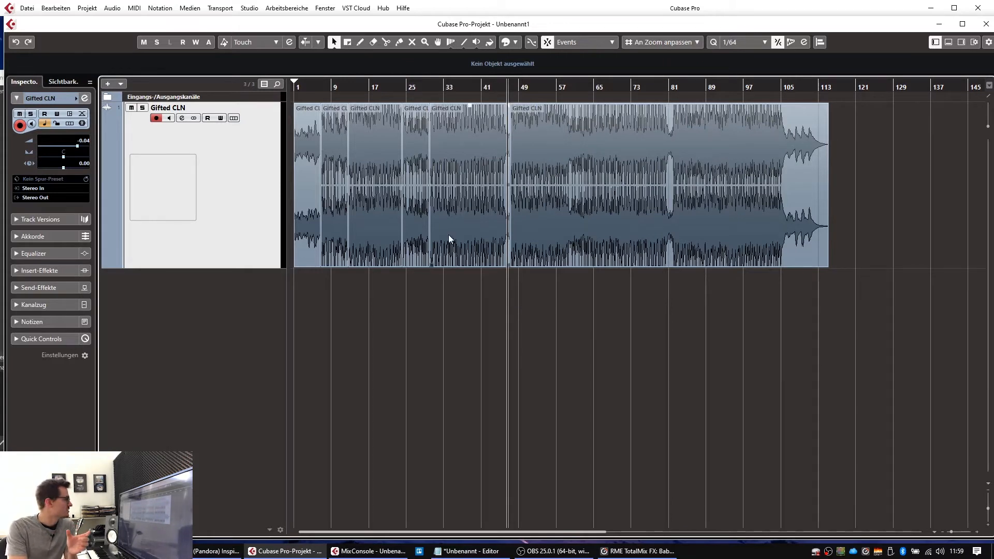
left_click(462, 178)
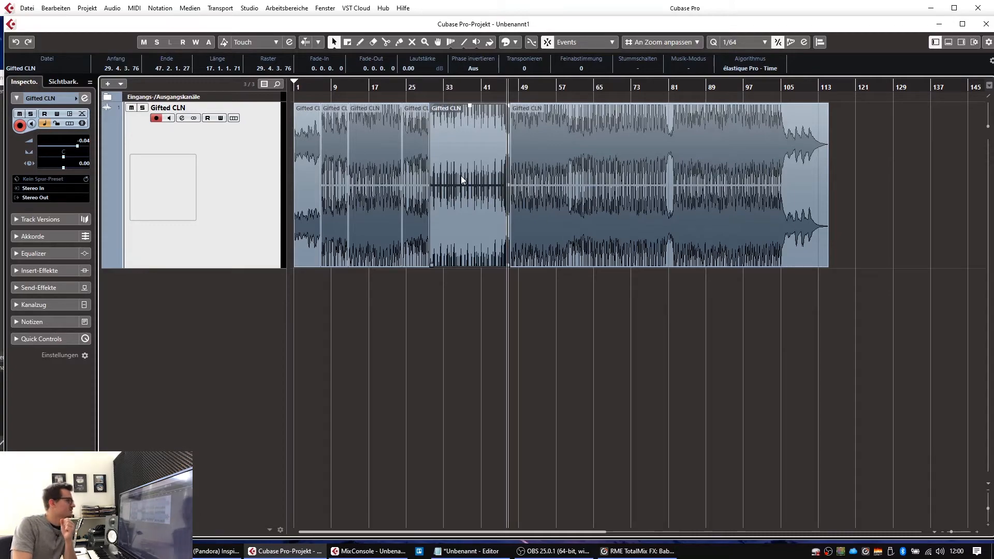
left_click_drag(436, 90, 296, 111)
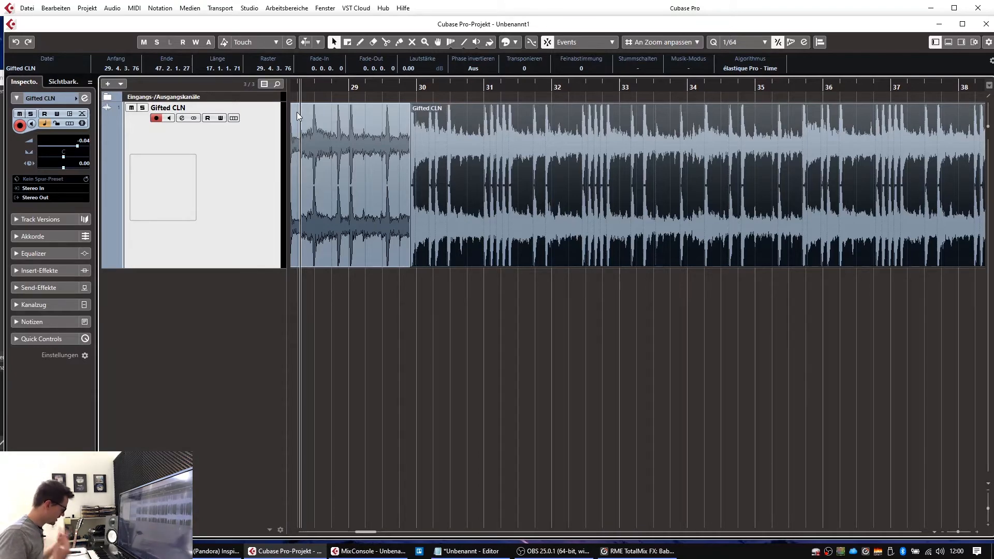
key("g")
key("g")
key("g")
key("g")
key("g")
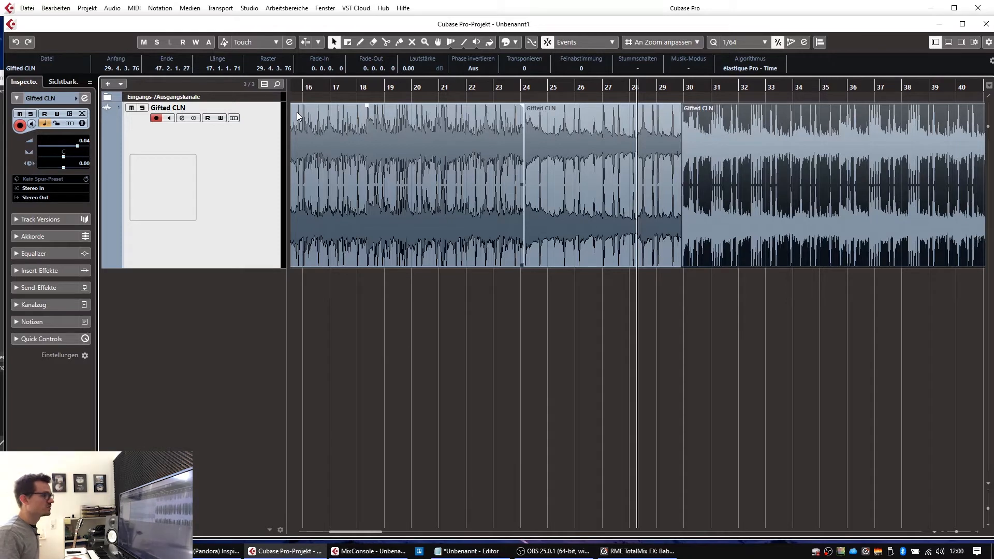
key("space")
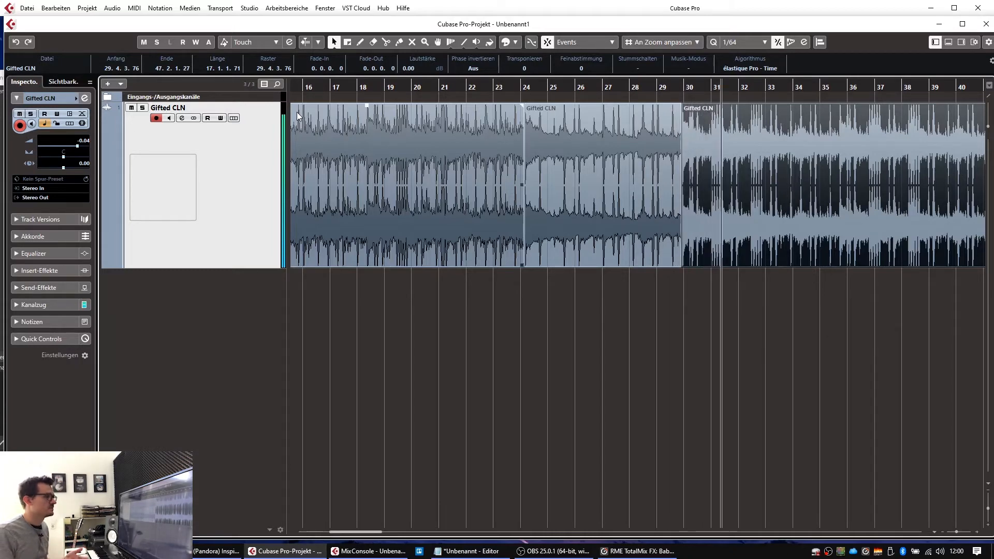
key("g")
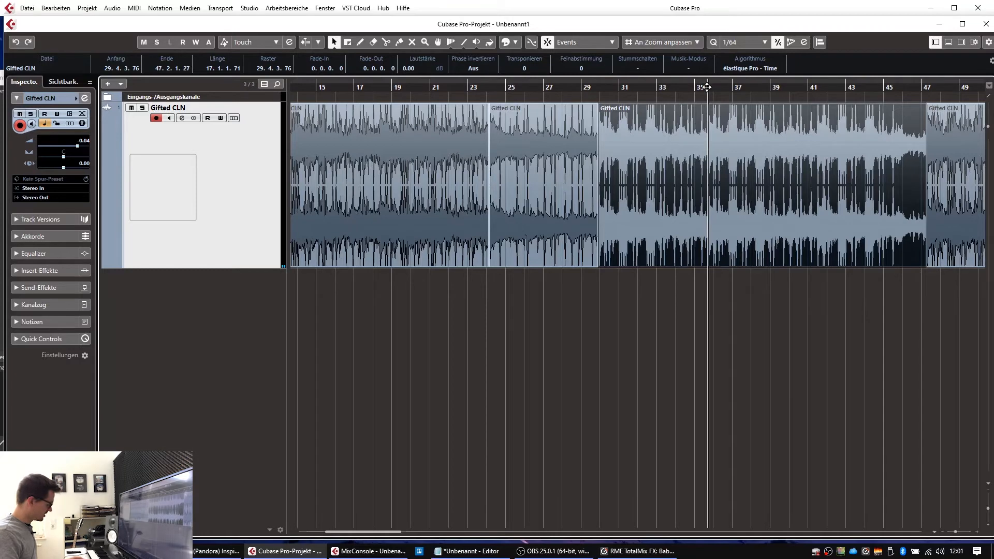
Step: Zoom in around bar 35 and scrub and play to find the section transition
key("h")
key("h")
key("h")
key("h")
key("h")
key("h")
key("h")
key("h")
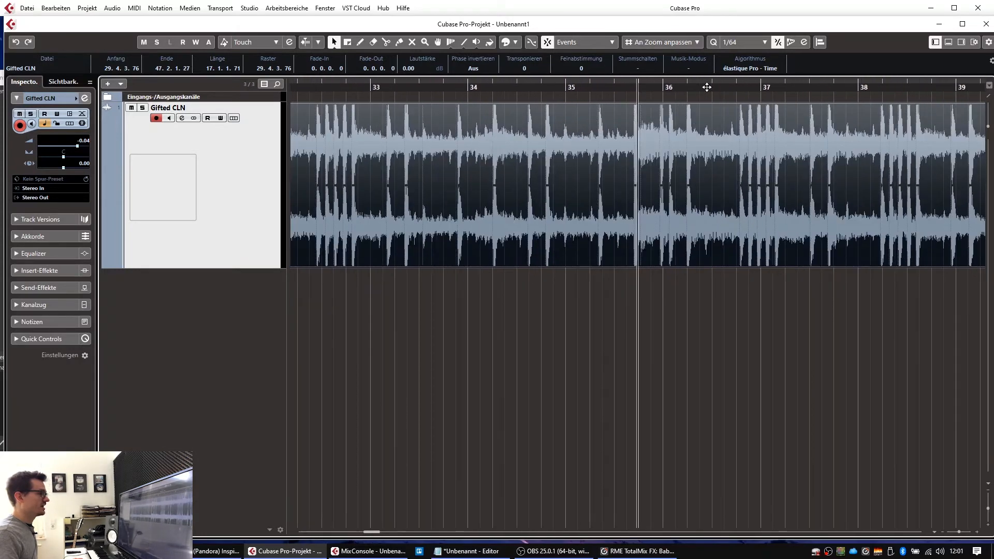
key("h")
key("h")
key("h")
key("h")
key("h")
key("h")
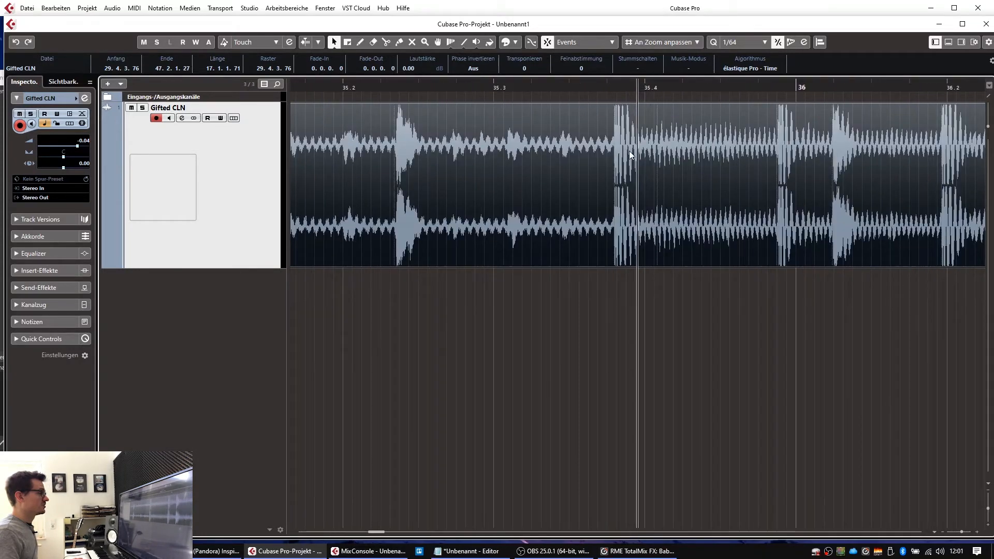
left_click(608, 86)
mouse_move(608, 86)
left_mouse_down()
mouse_move(570, 88)
mouse_move(606, 92)
left_mouse_up()
key("space")
key("space")
left_click_drag(606, 88, 416, 88)
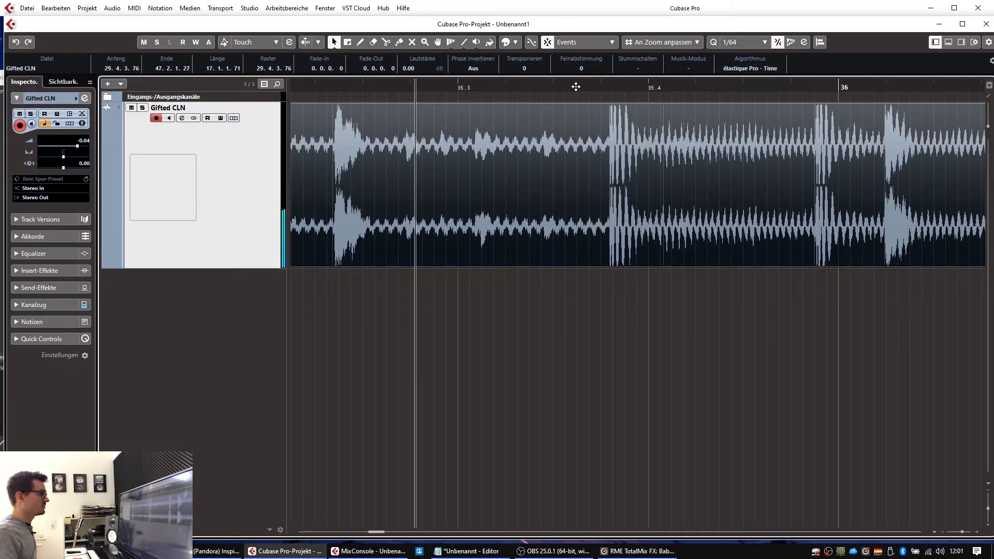
left_click_drag(609, 87, 601, 130)
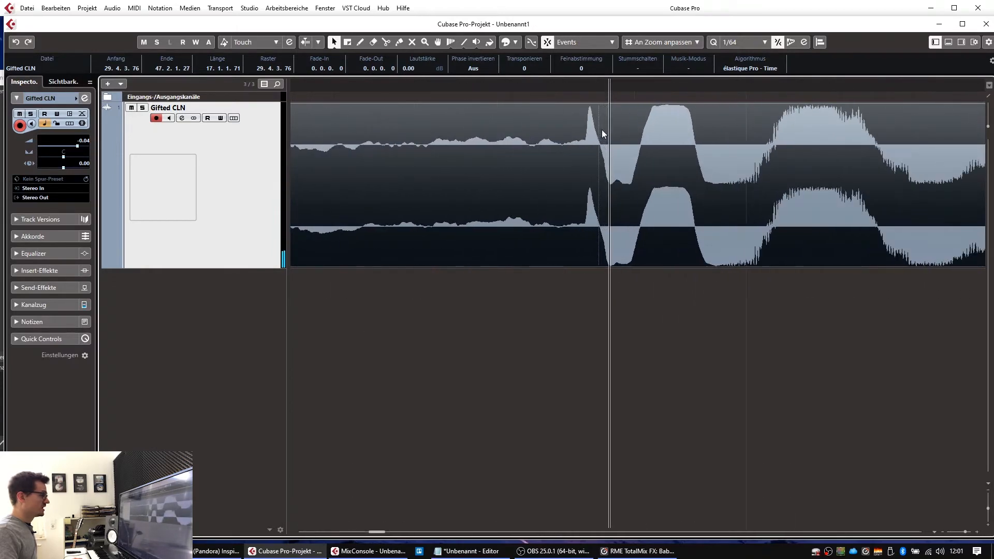
Step: Cut the event at 35.3.4.20 with Scissors at the new section's first attack
key("3")
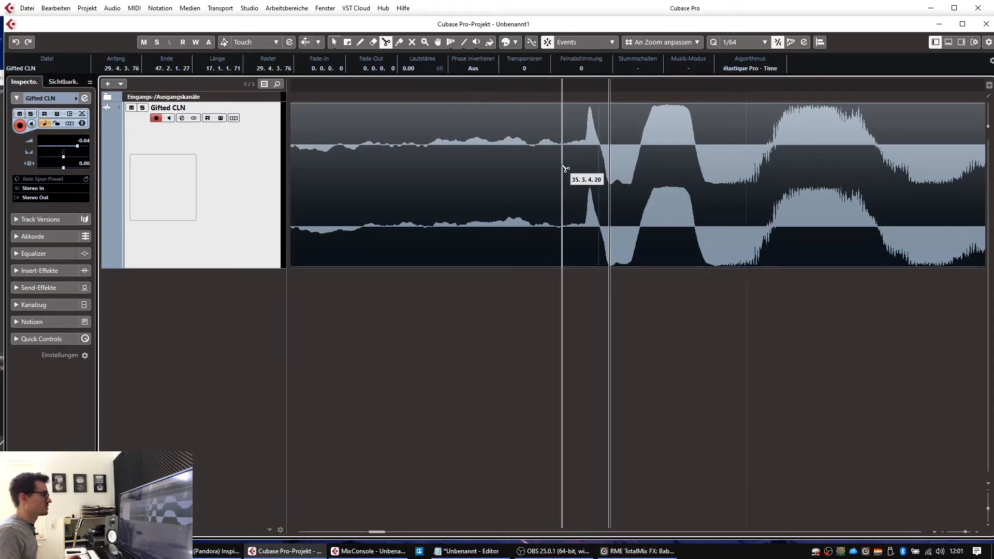
left_click(562, 169)
scroll(595, 137, "up", 5)
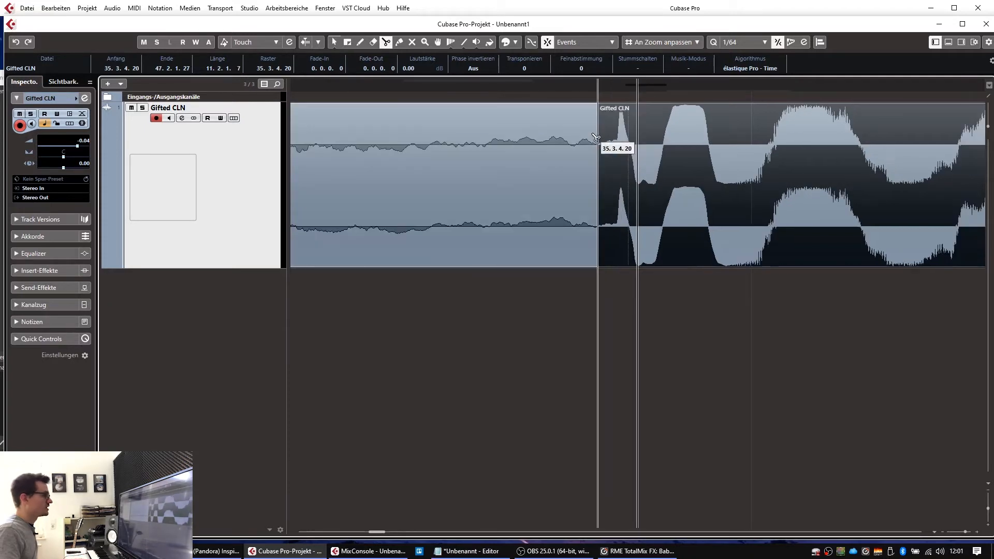
scroll(595, 137, "down", 6)
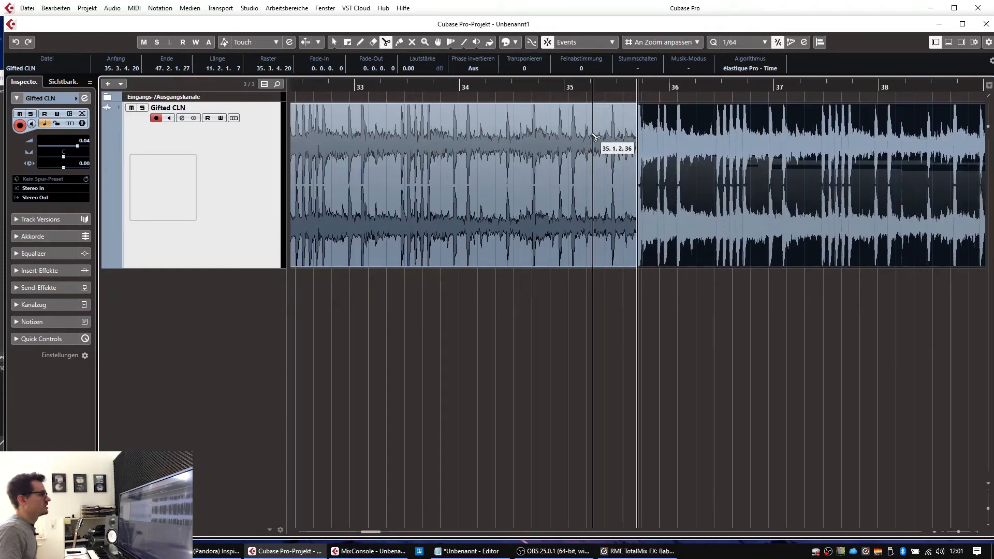
scroll(639, 331, "down", 2)
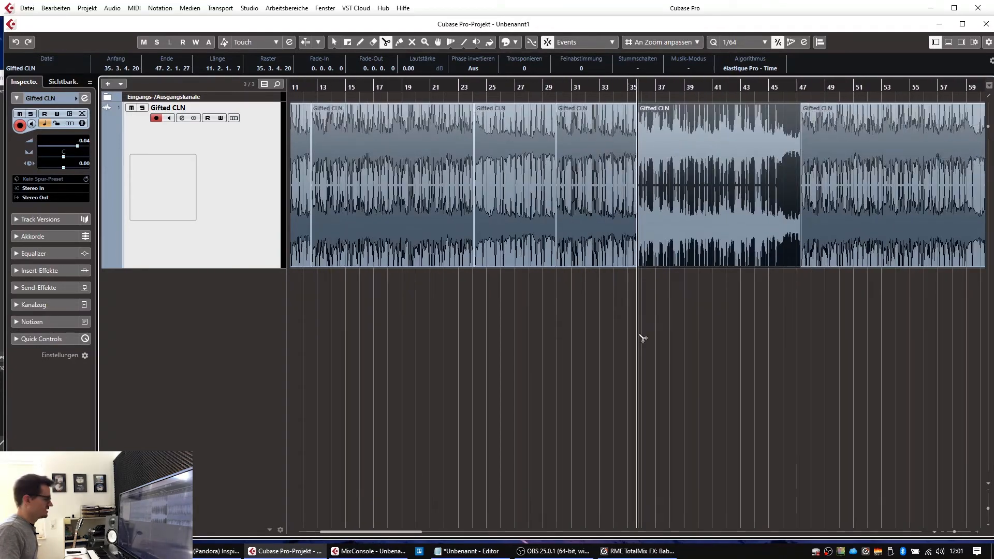
Step: Set locators to the bar 29–35 event with P, enable Cycle, and play the loop
key("1")
left_click(640, 349)
left_click(608, 205)
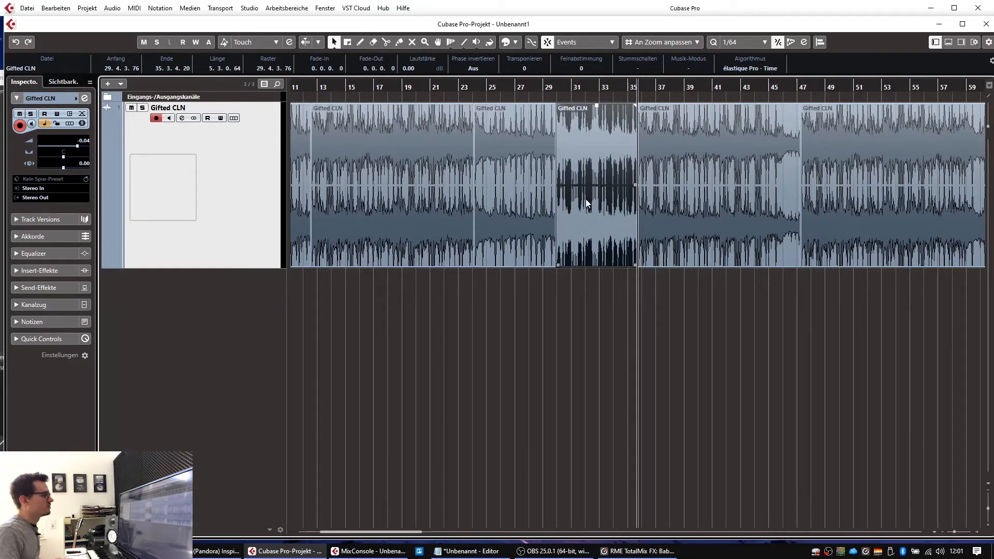
key("p")
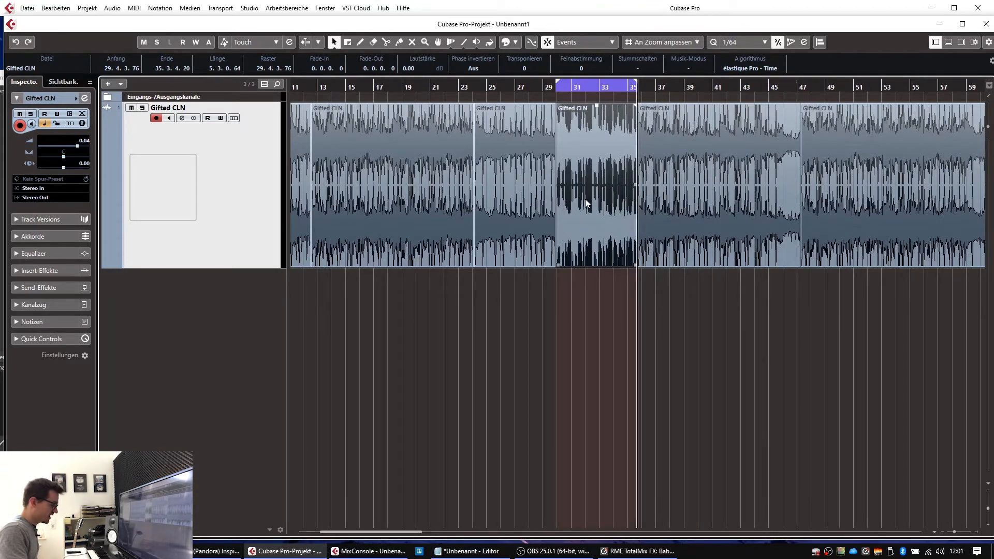
key("KP_Divide")
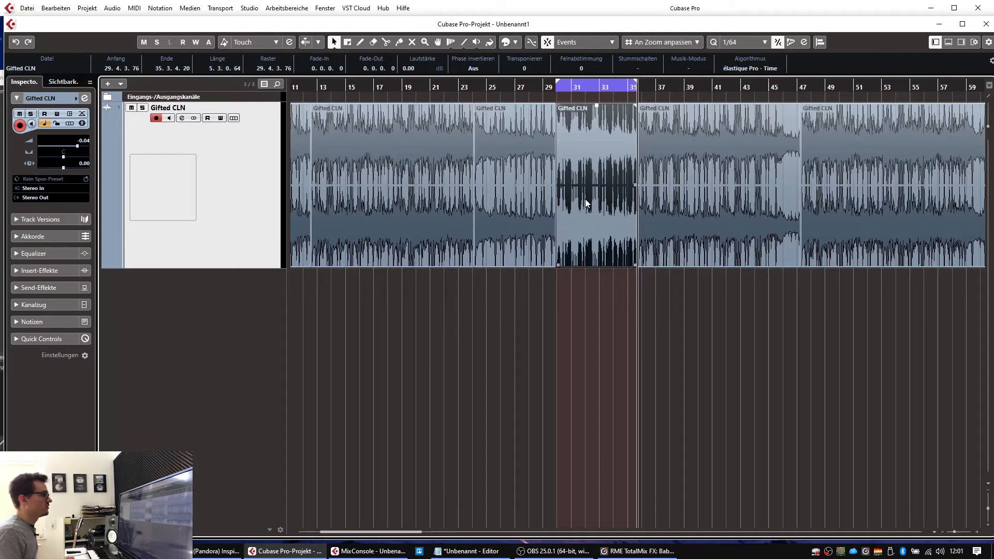
left_click(626, 88)
key("space")
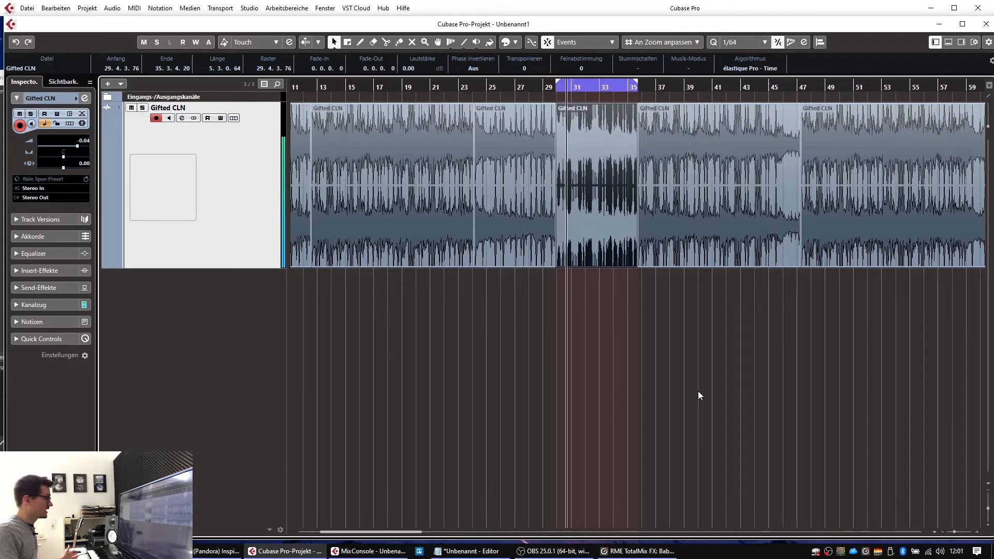
key("g")
key("g")
key("g")
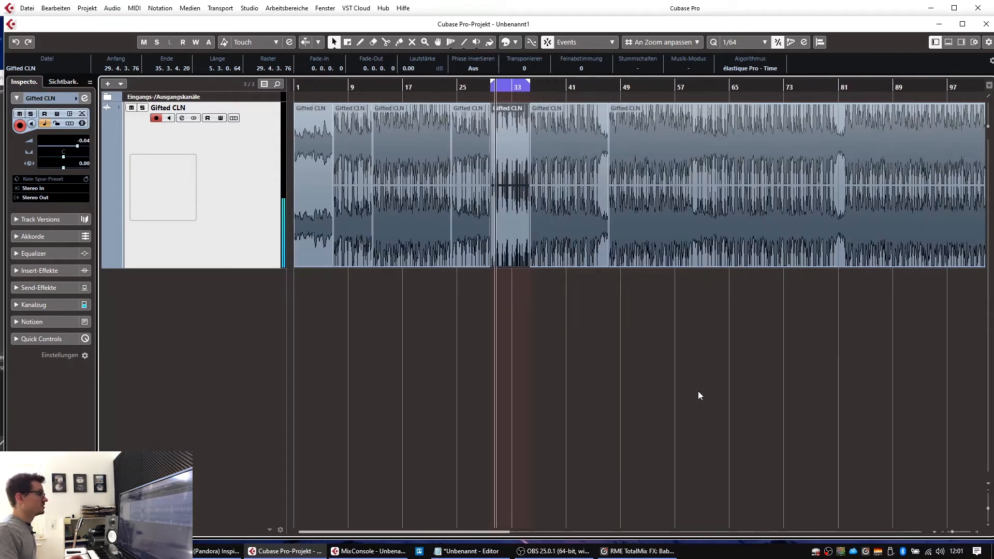
left_click(630, 365)
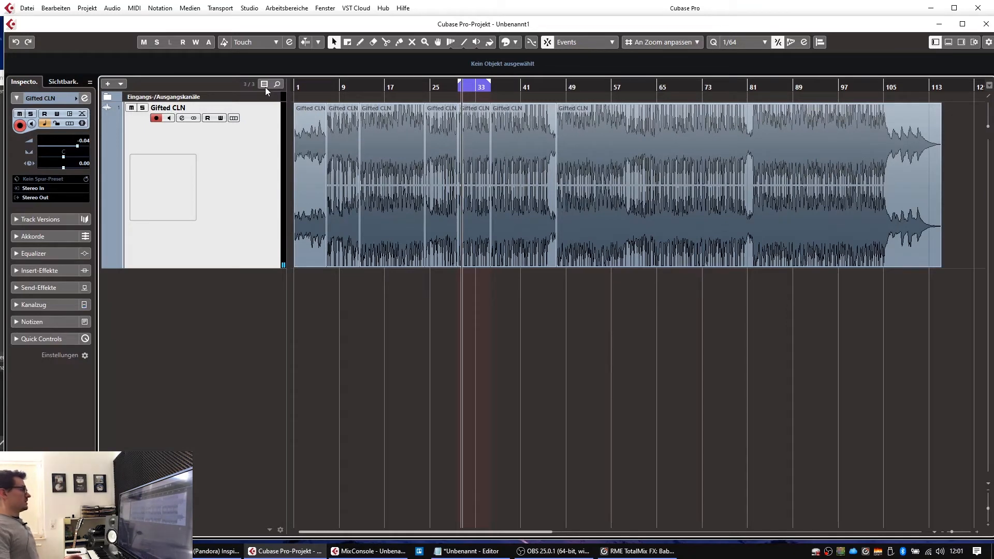
Step: Return to the project start and select the final Gifted CLN event spanning bars 47–115
key("Home")
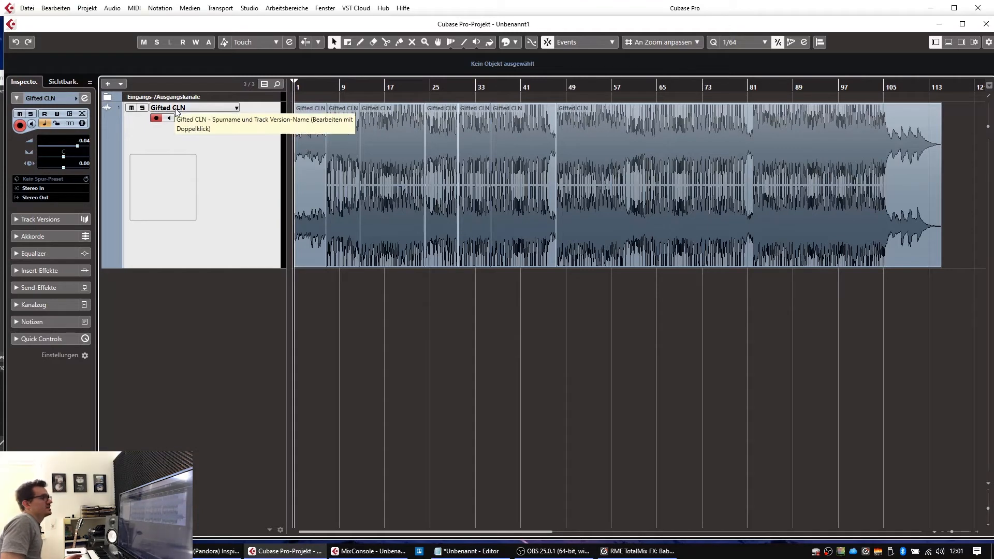
left_click(594, 144)
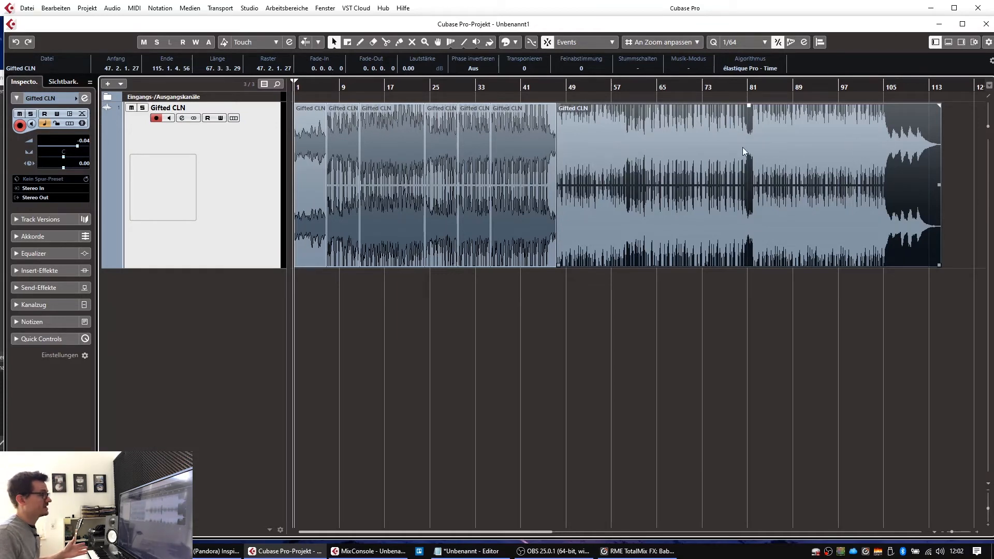
Step: Move the final long event out to bar 130 and push the bar-35 section further right toward bar 57
left_click_drag(576, 144, 978, 151)
left_click_drag(332, 85, 127, 84)
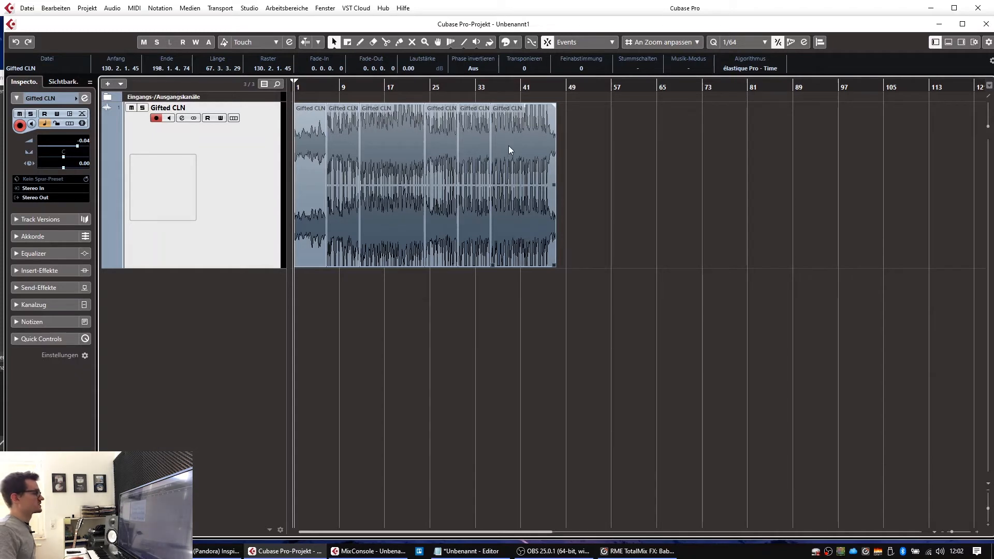
left_click_drag(505, 147, 647, 151)
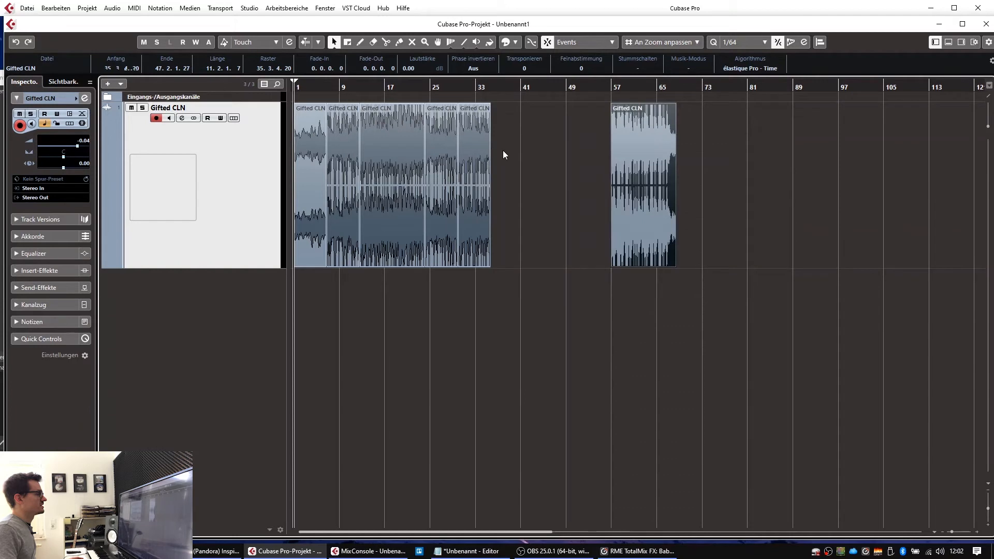
Step: Duplicate the bars 29–35 section and snap the copy against the original's end
left_click(468, 147)
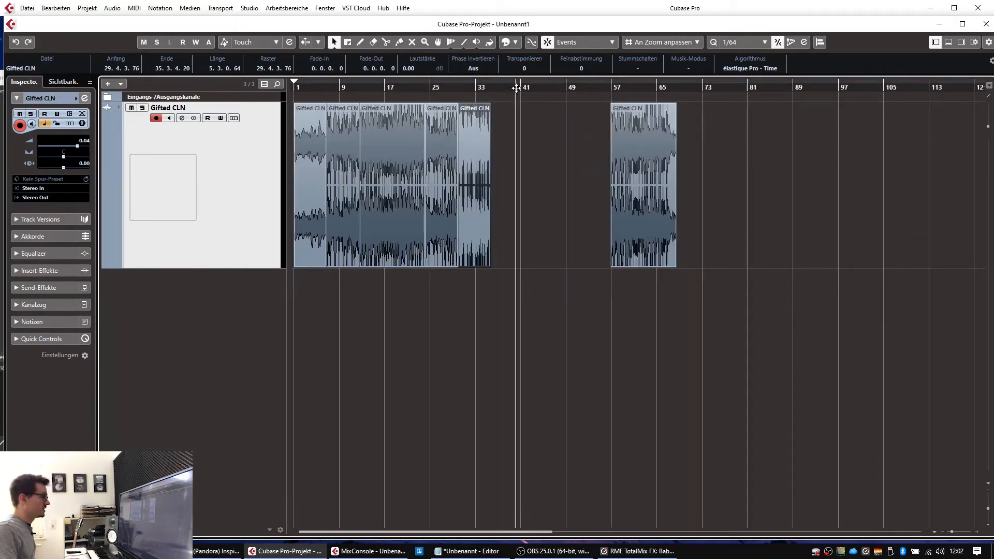
key("ctrl+l")
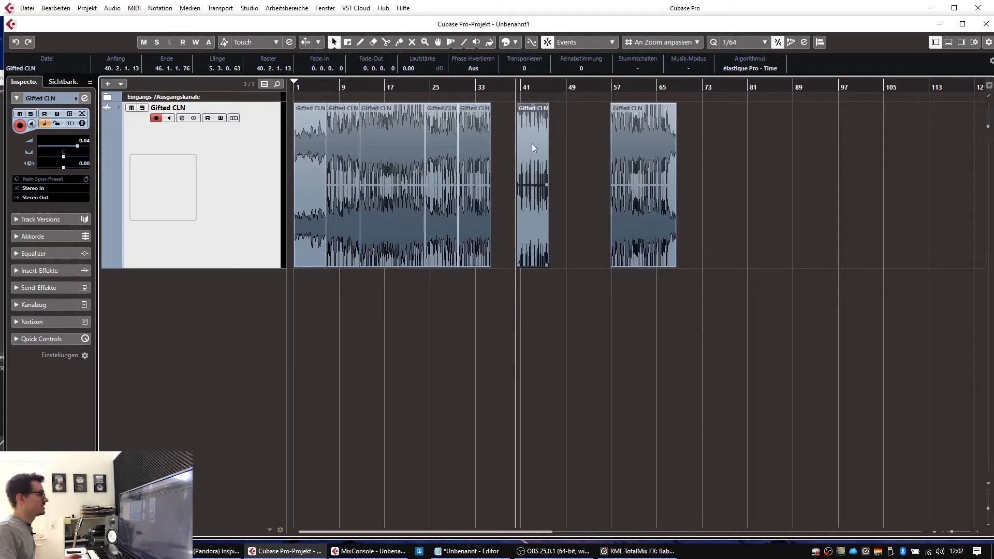
left_click_drag(525, 144, 513, 142)
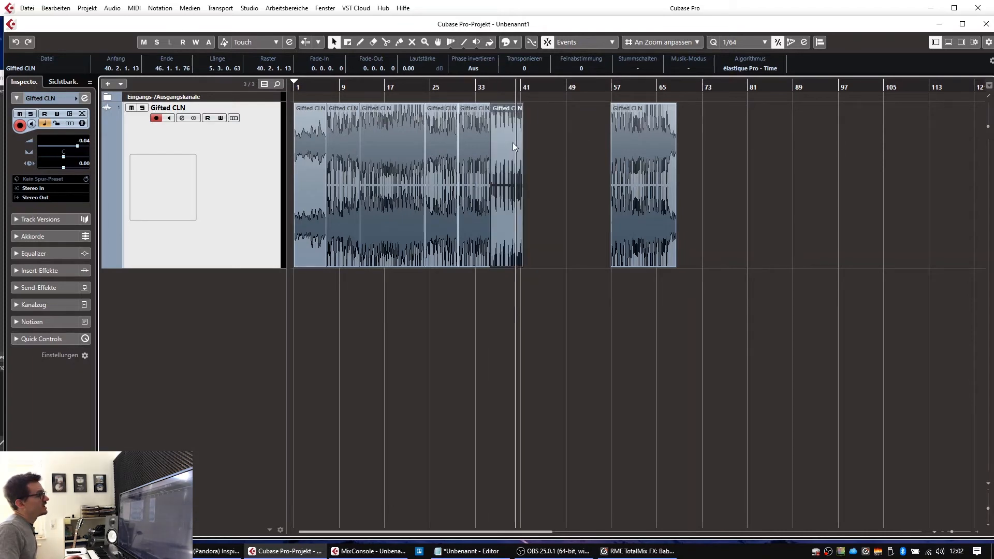
Step: Keep snapping to event edges, zoom in on the bar-35 join, and butt the duplicate flush against it
left_click(594, 44)
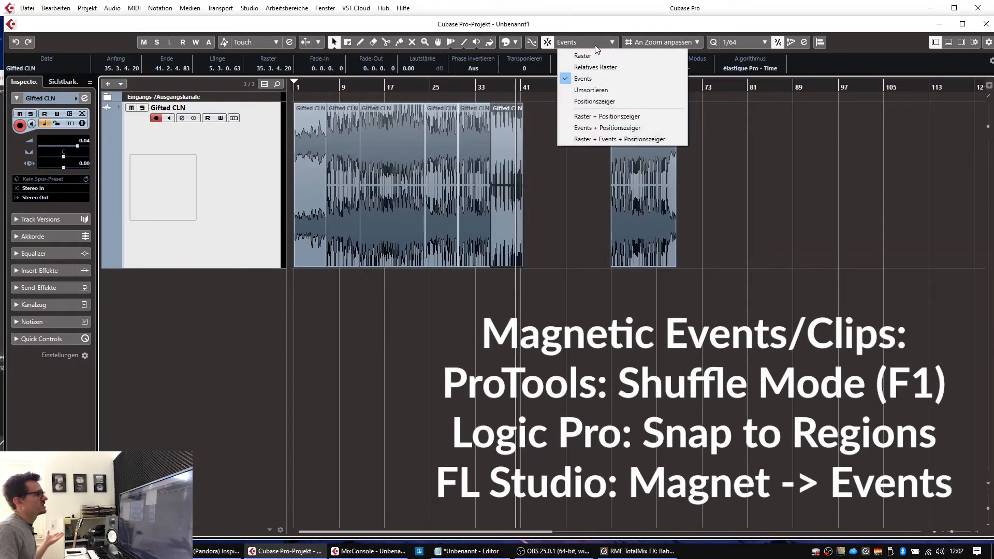
left_click(581, 80)
left_click_drag(491, 90, 486, 184)
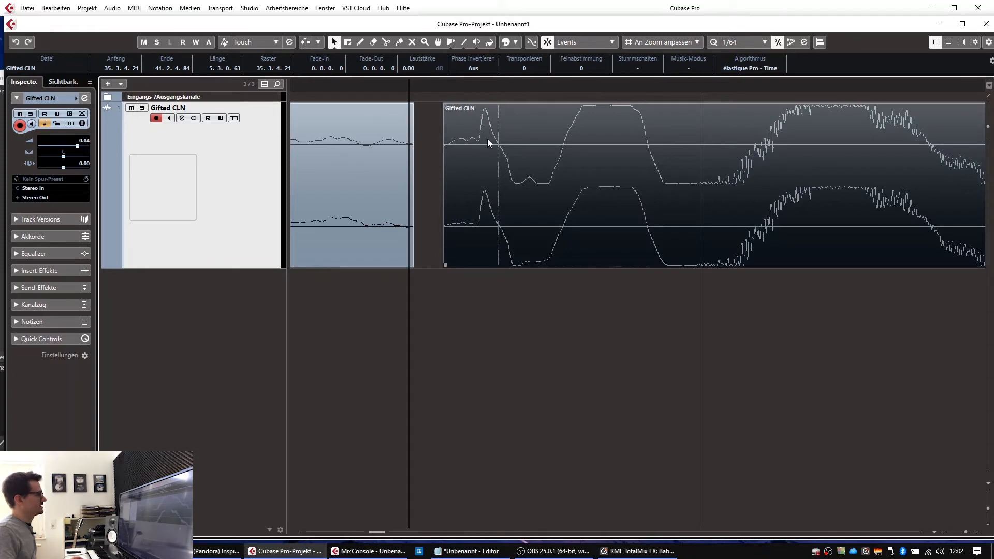
left_click_drag(514, 182, 484, 184)
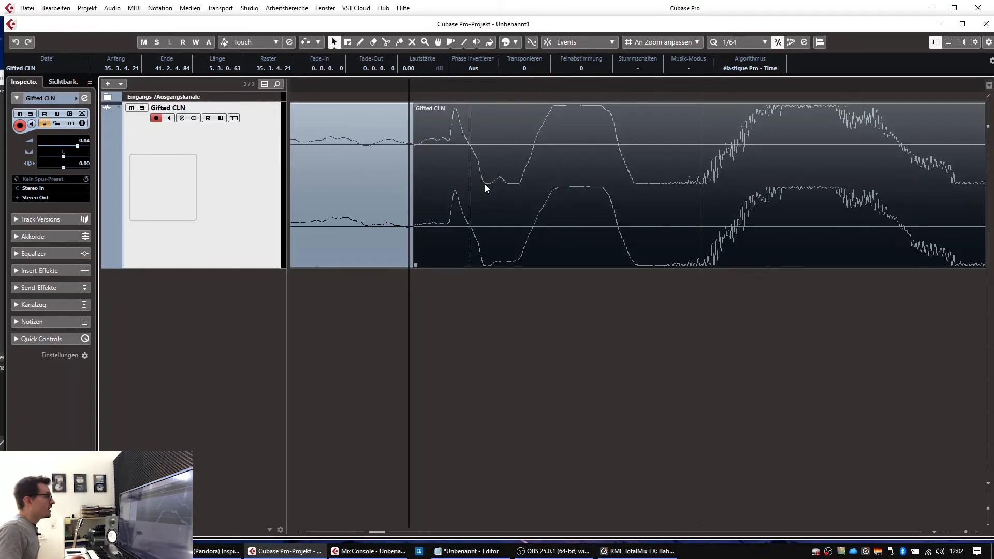
Step: Turn on snapping to other events and zoom out to show every event
left_click(546, 43)
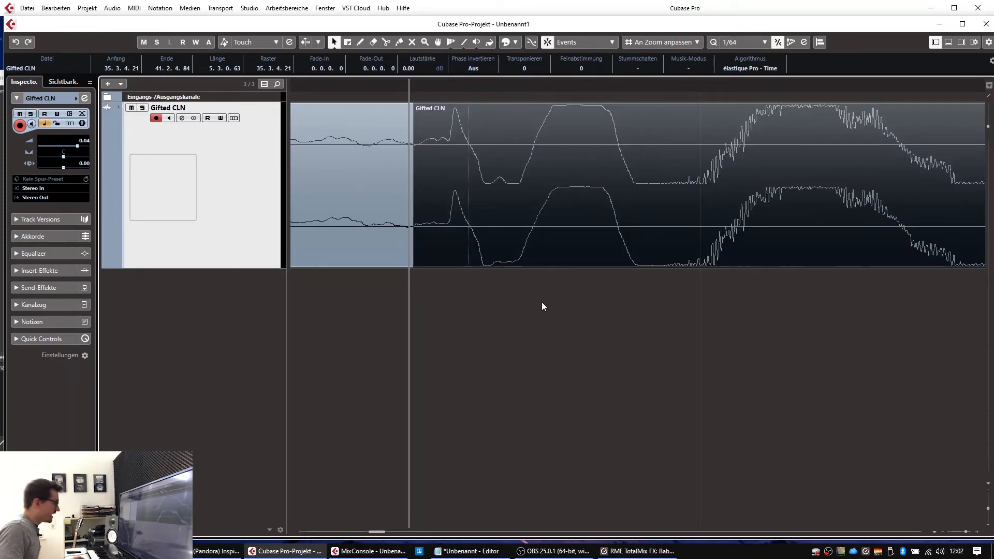
key("g")
key("g")
key("g")
key("g")
key("g")
key("g")
key("g")
key("g")
key("g")
key("g")
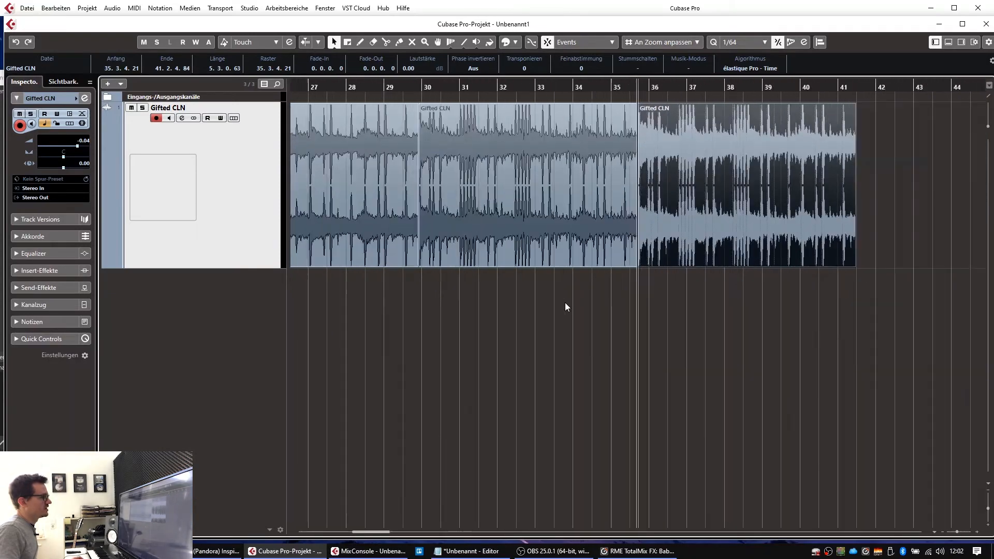
key("g")
key("g")
key("g")
key("g")
Step: Slide the last event left against the previous one and play back from near bar 34 to check
left_click_drag(828, 156, 666, 160)
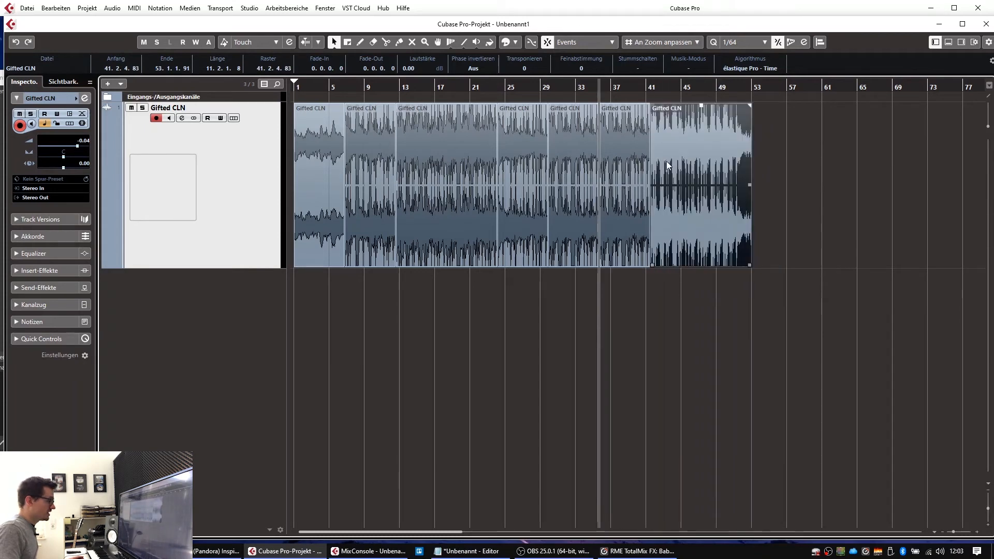
left_click(590, 83)
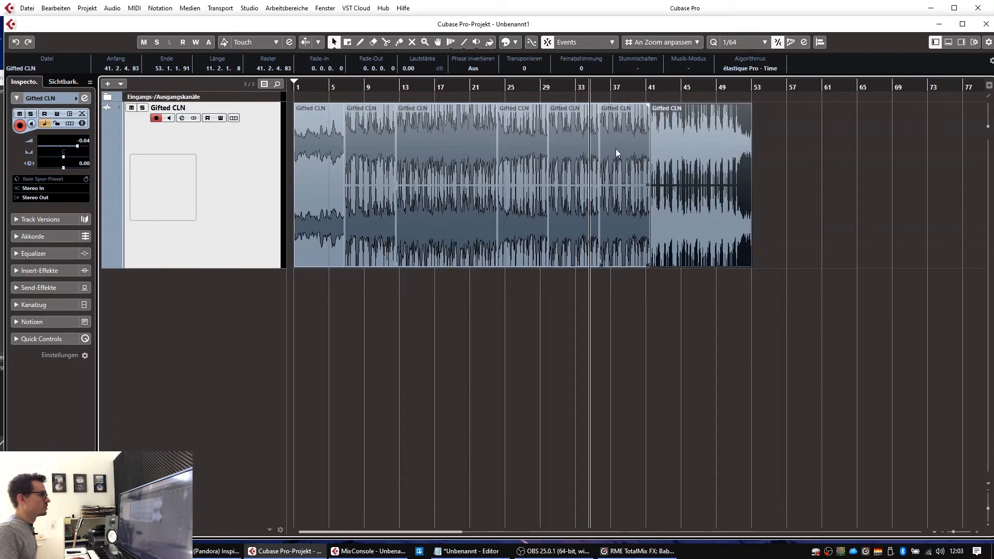
key("space")
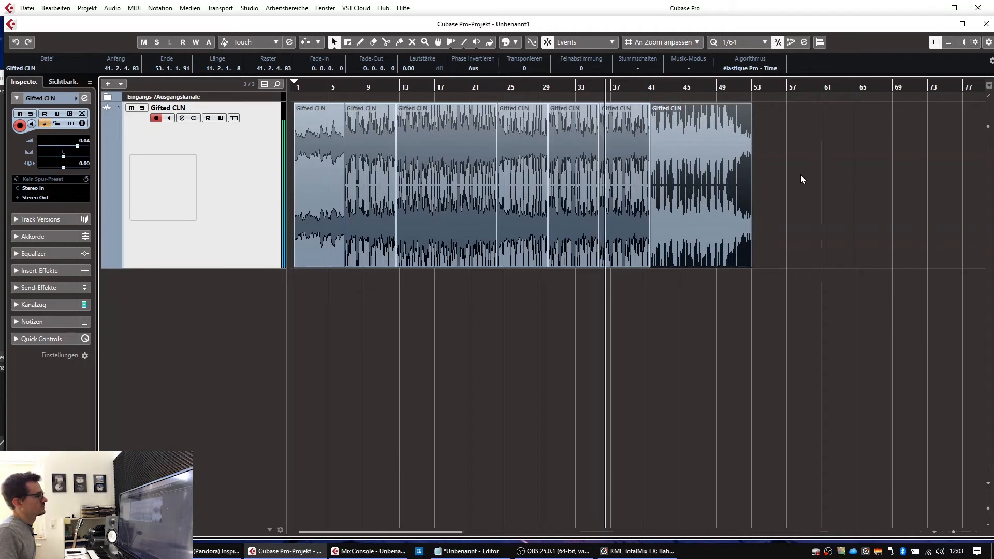
Step: Select the last three events and drag the far event near bar 129 left to close the gap
left_click(753, 320)
left_click_drag(762, 326, 570, 239)
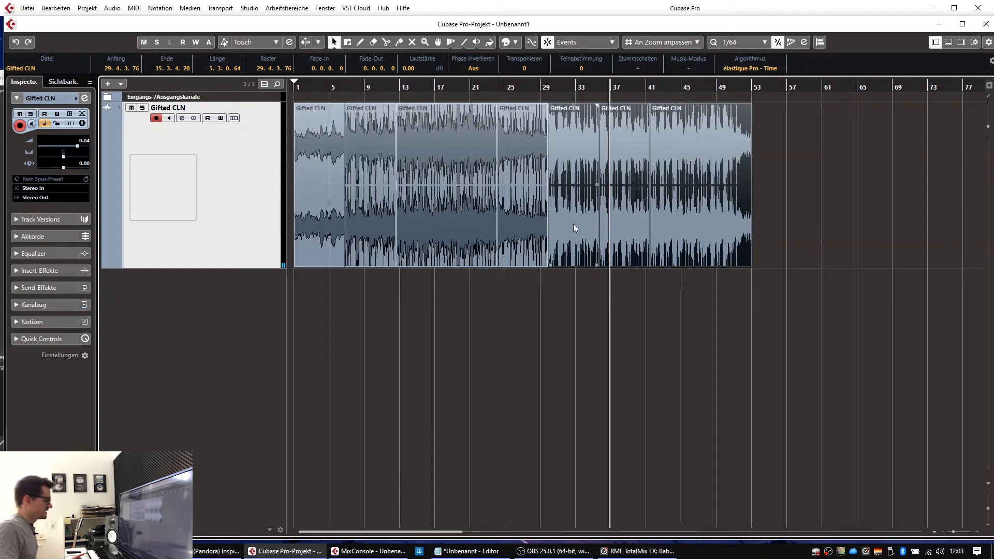
key("g")
key("g")
key("g")
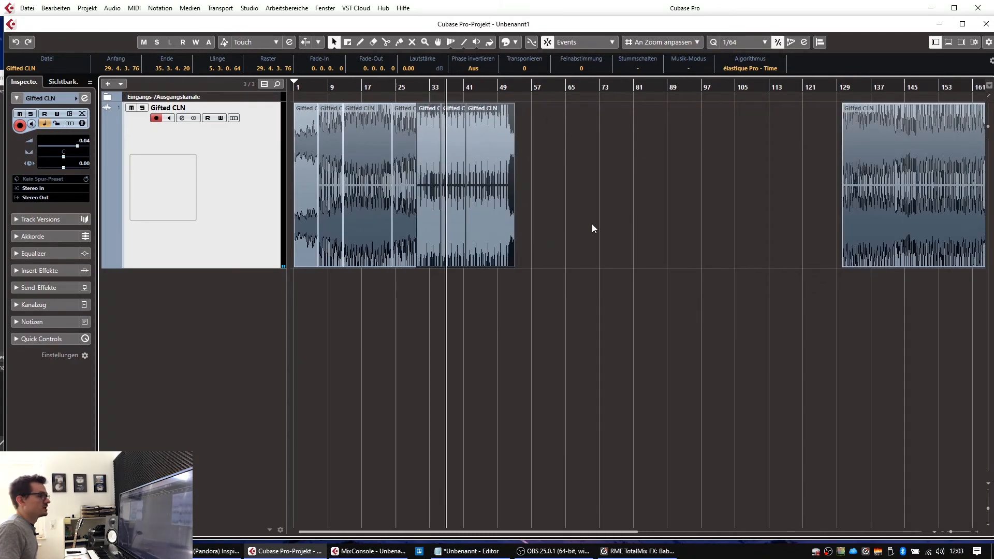
left_click_drag(863, 197, 581, 138)
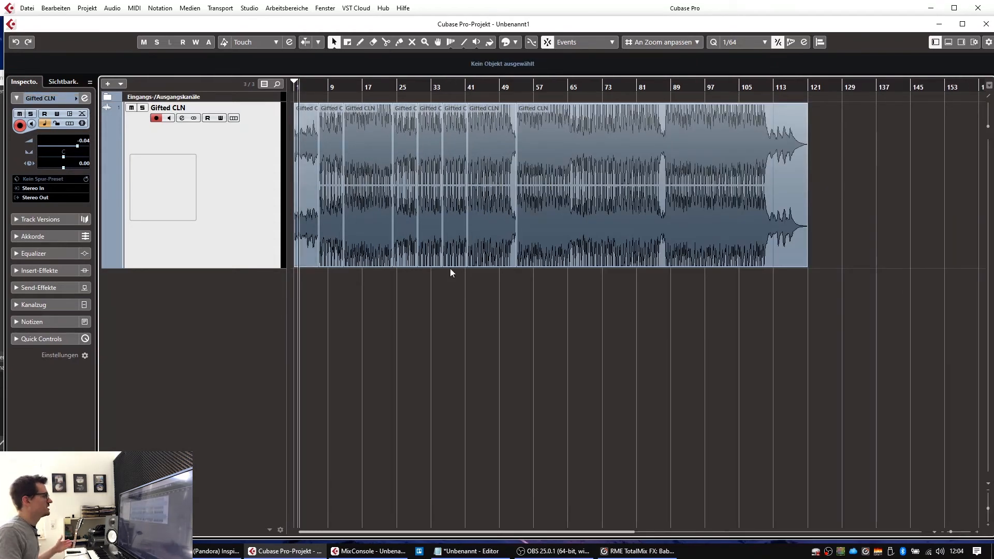
Step: Push the events from bar 25 out to bar 57, then paste a copy of the bar-17 section at bar 25
left_click_drag(733, 319, 406, 166)
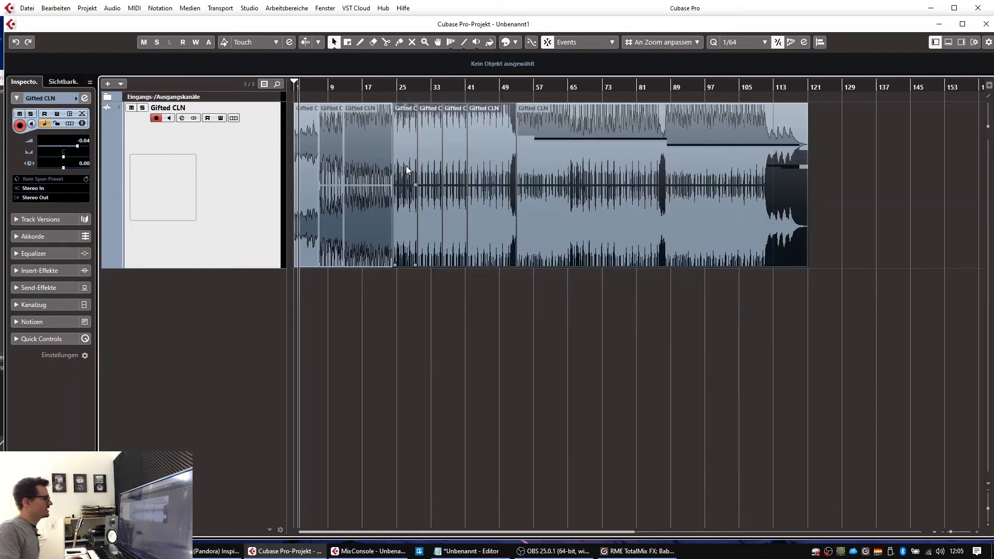
left_click_drag(405, 136, 533, 145)
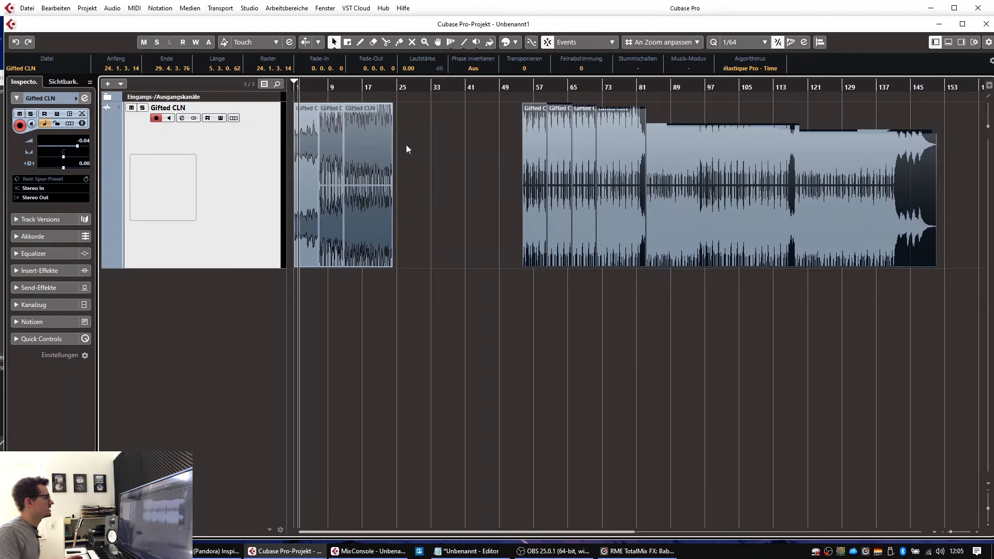
left_click(359, 144)
left_click(405, 88)
key("ctrl+v")
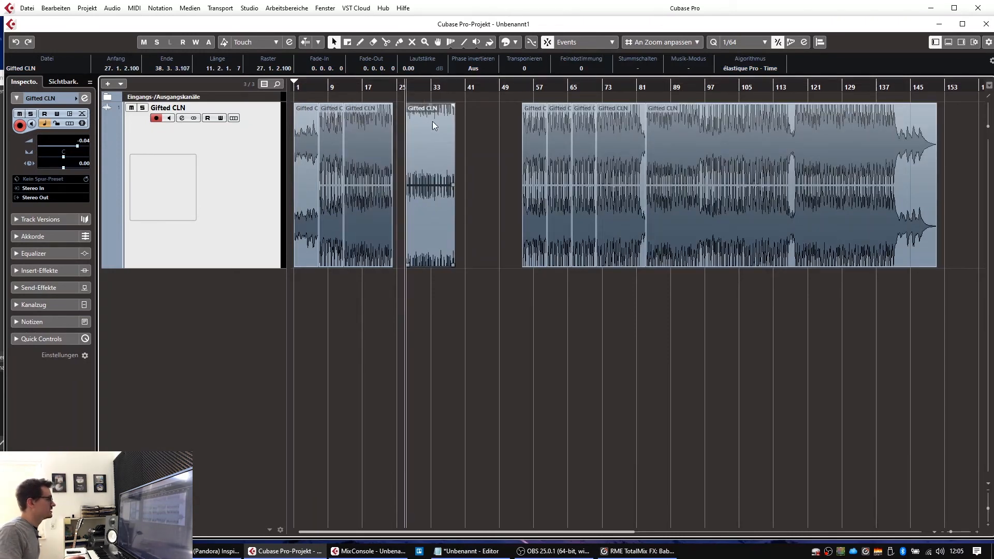
left_click_drag(428, 125, 423, 125)
Step: Move the right-hand events left to follow the copy, then play back from bar 22 to check
left_click_drag(489, 166, 856, 347)
left_click_drag(532, 209, 454, 206)
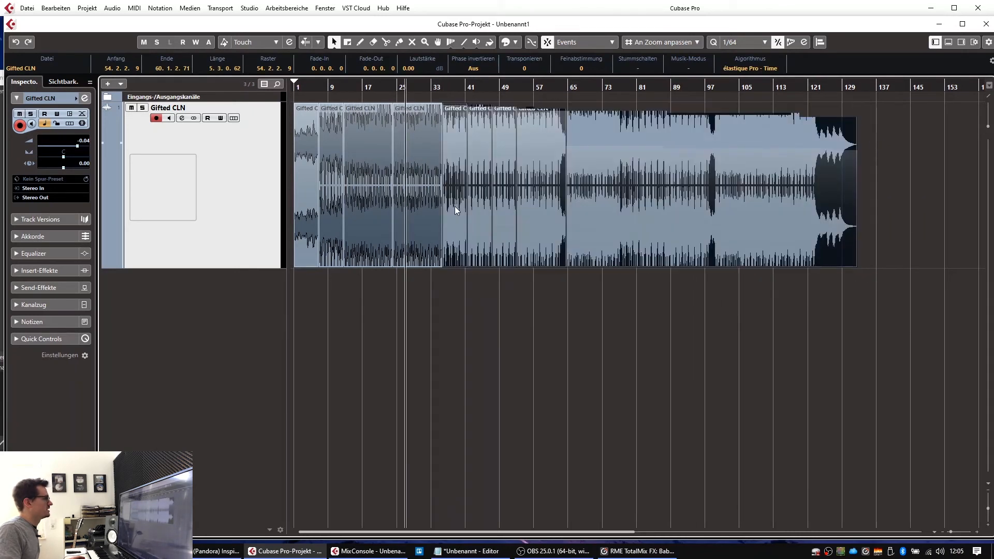
left_click(459, 321)
left_click_drag(385, 92, 388, 119)
key("space")
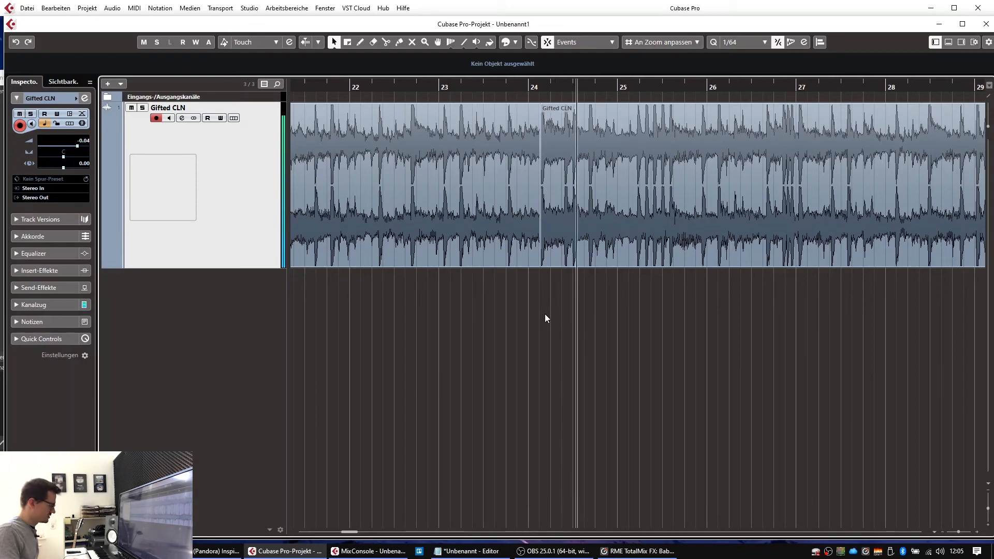
key("g")
key("g")
key("g")
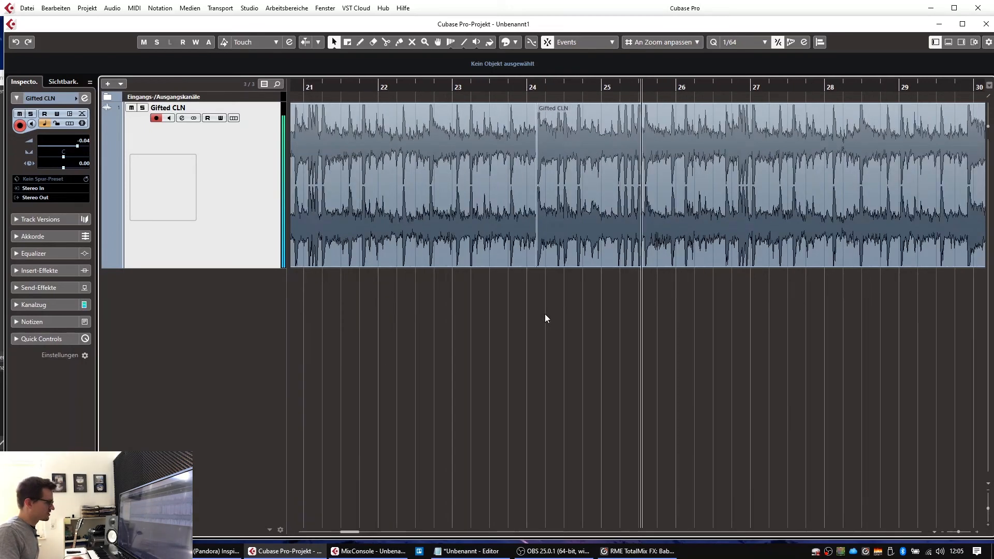
key("g")
key("g")
key("g")
key("g")
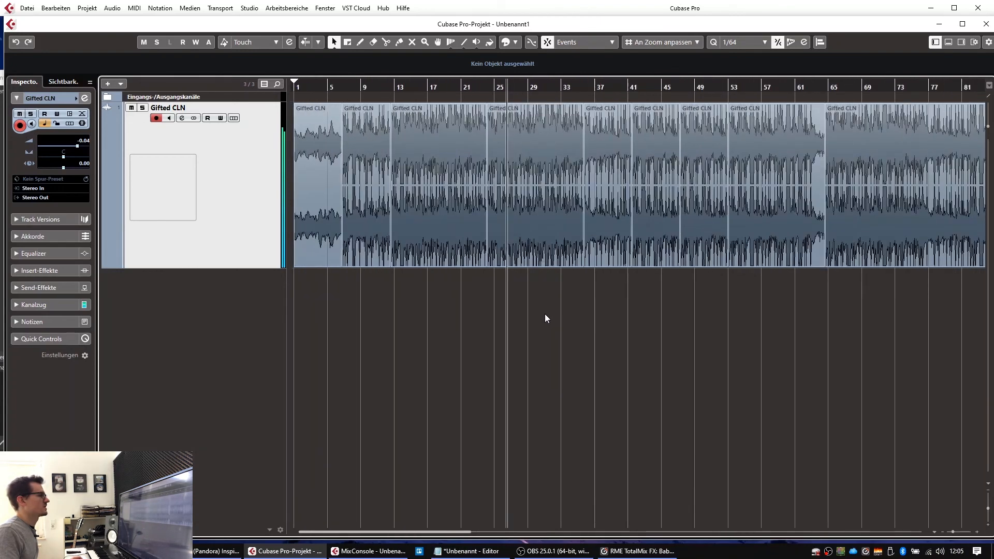
key("g")
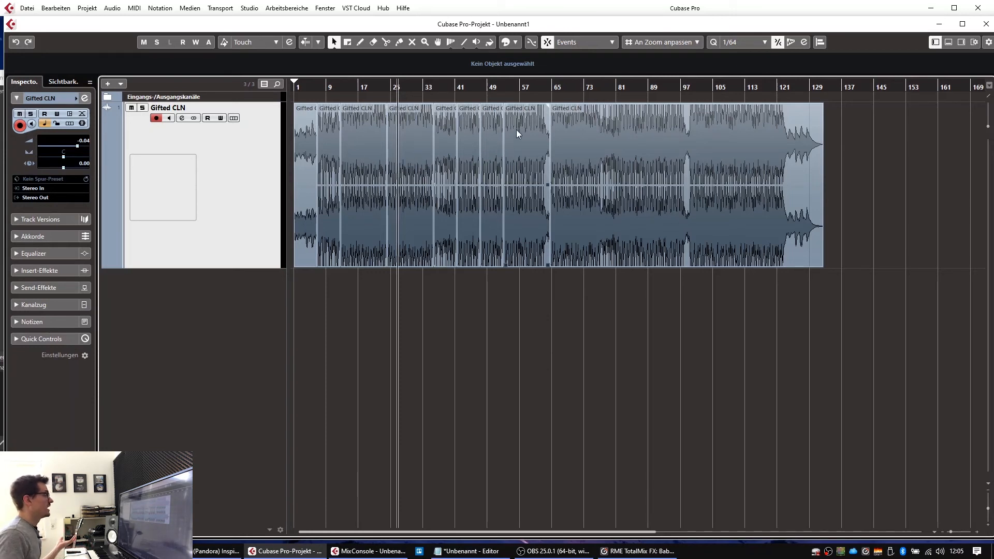
Step: Delete the middle section events, snap the final long section behind the opening events, and play back
left_click(306, 127)
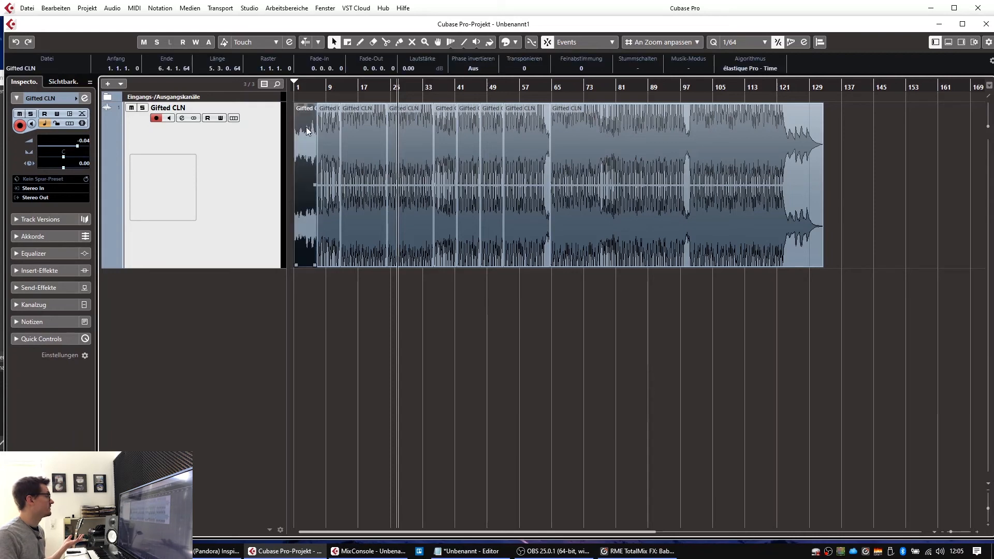
left_click(326, 126)
left_click(354, 116)
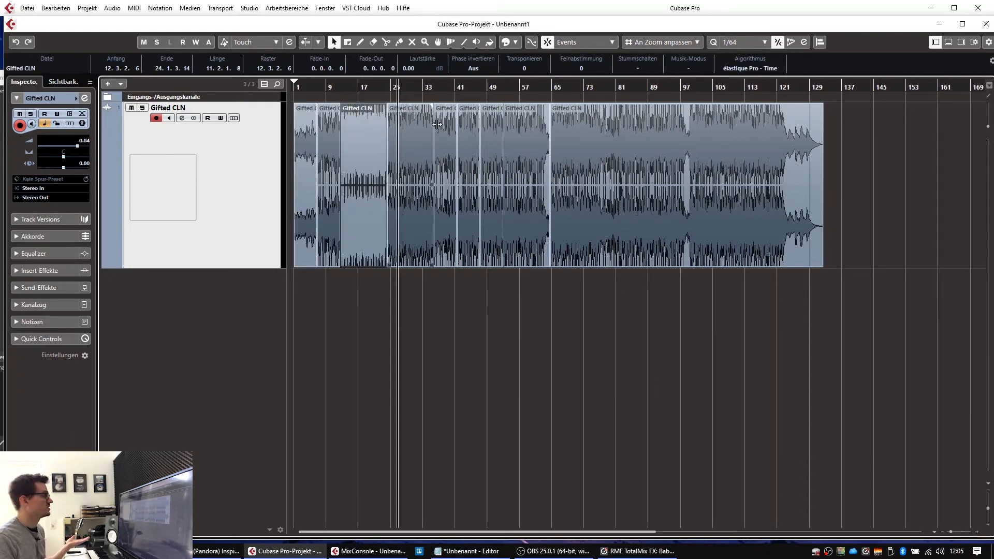
left_click(565, 134)
left_click_drag(539, 294, 352, 231)
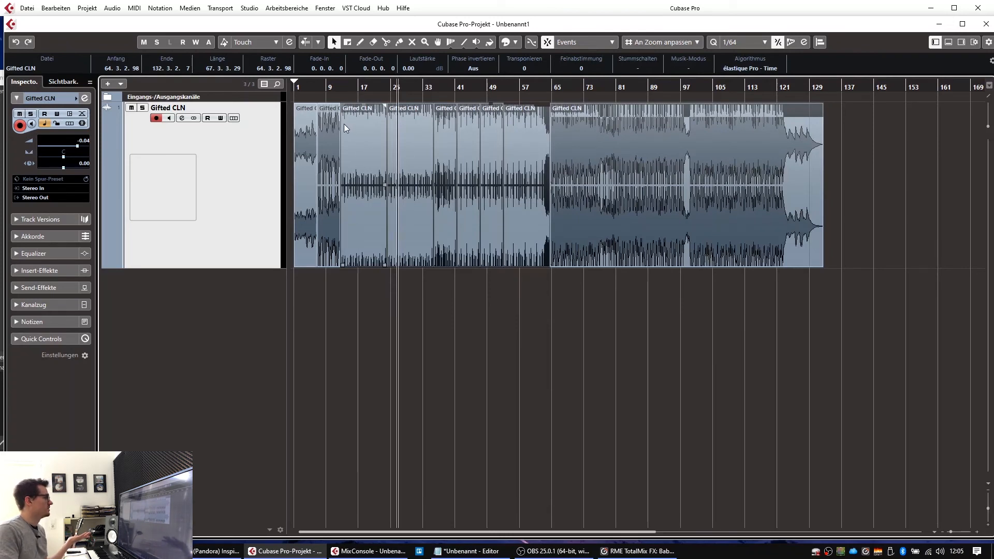
left_click(409, 113)
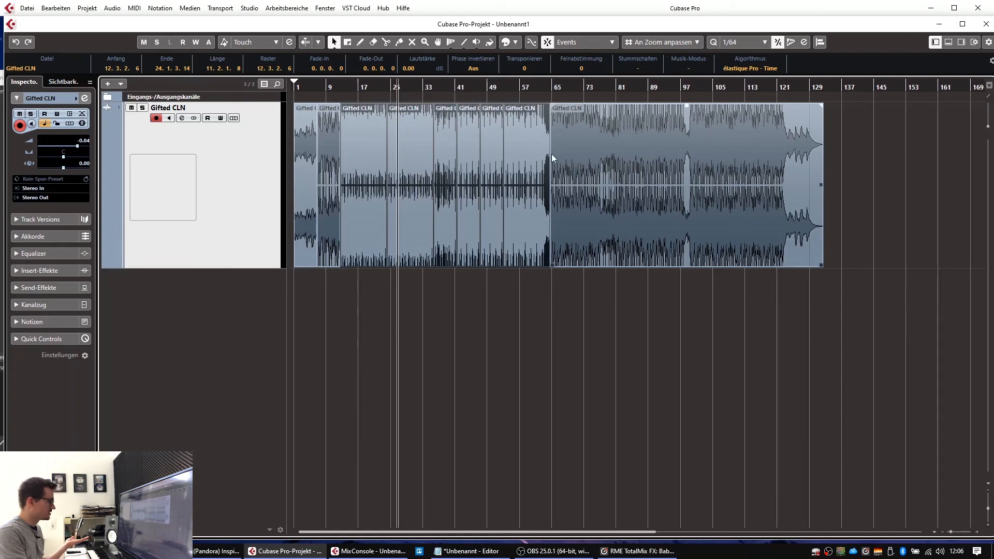
key("Delete")
left_click_drag(594, 153, 348, 181)
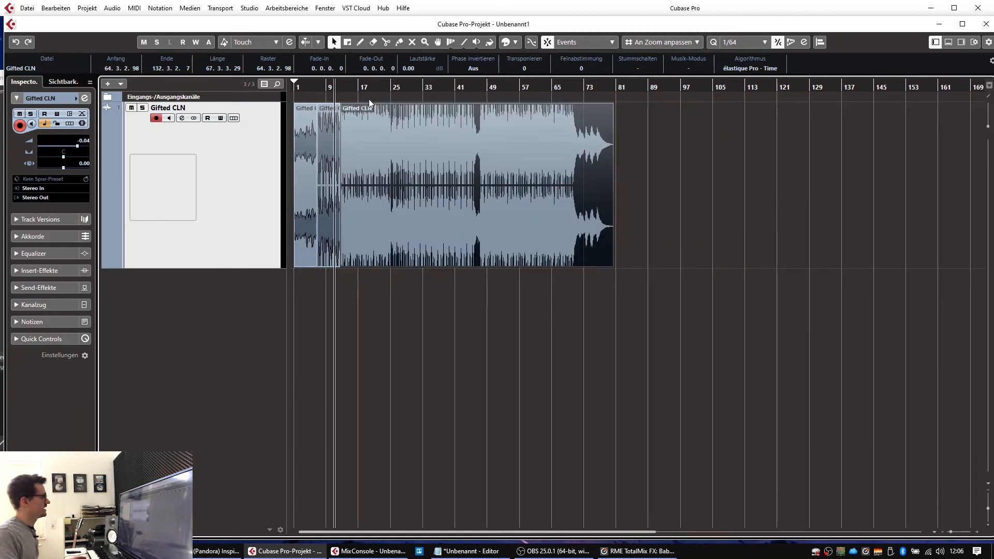
key("space")
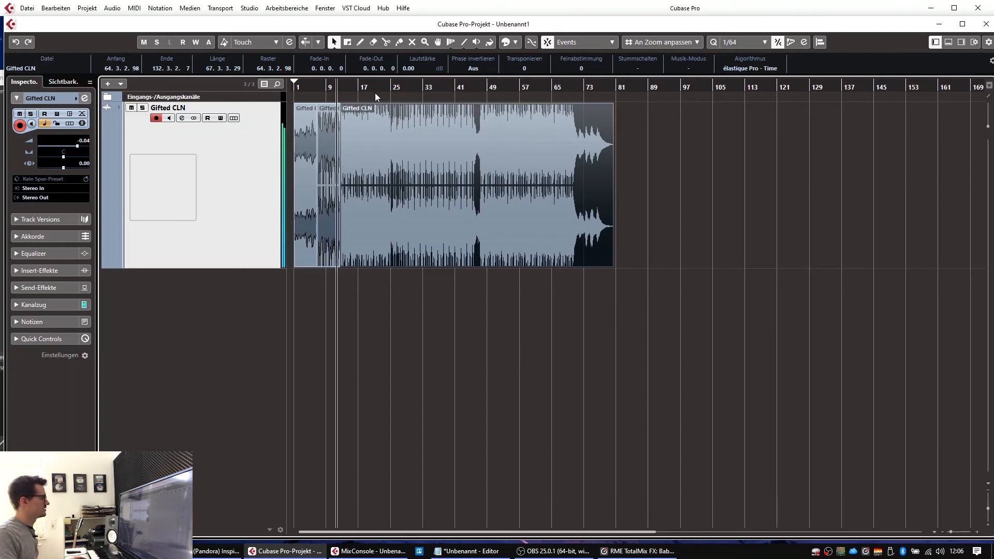